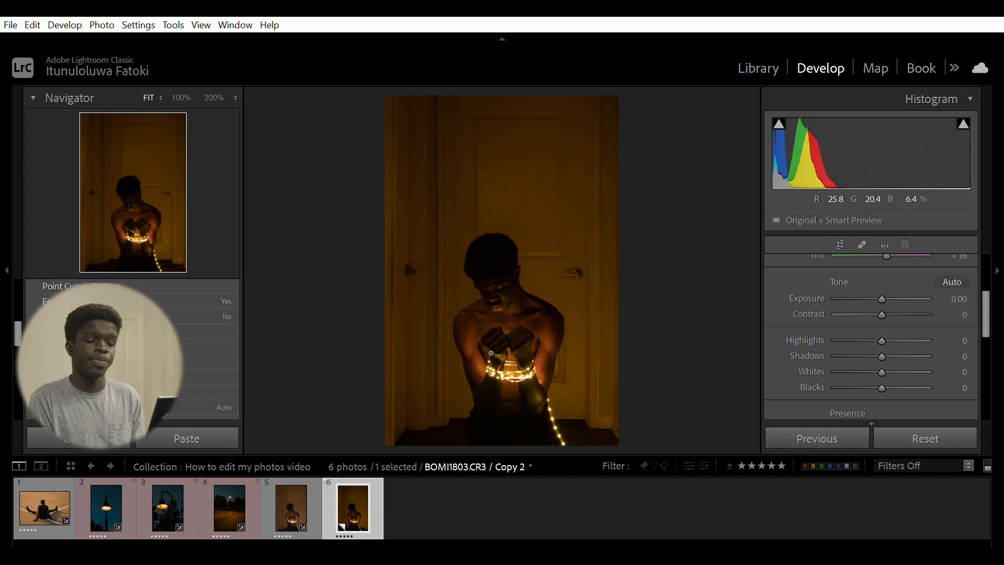
# - Compare photo 5 with its virtual copy, photo 6, by switching between them in the filmstrip
pyautogui.click(309, 477)
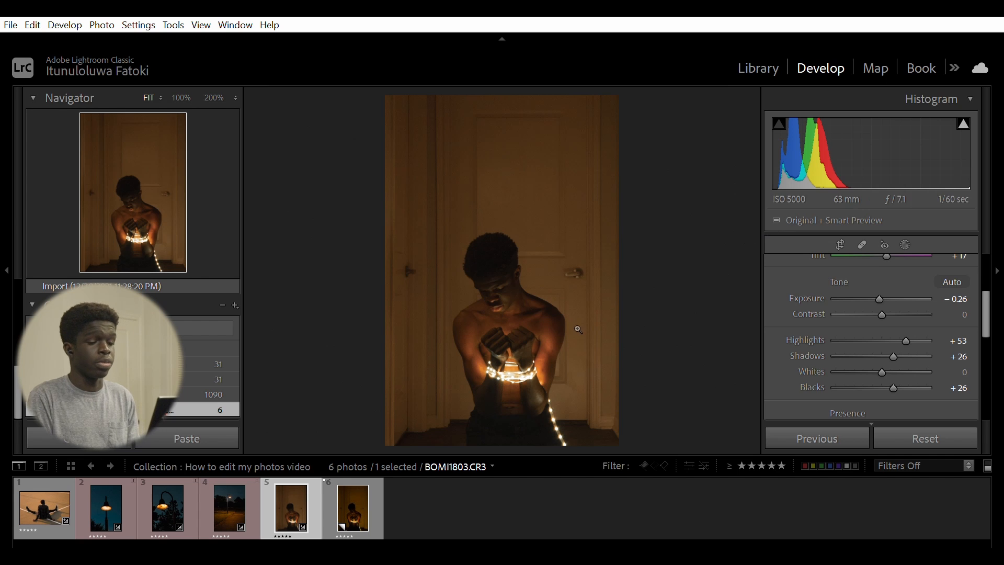
pyautogui.click(356, 515)
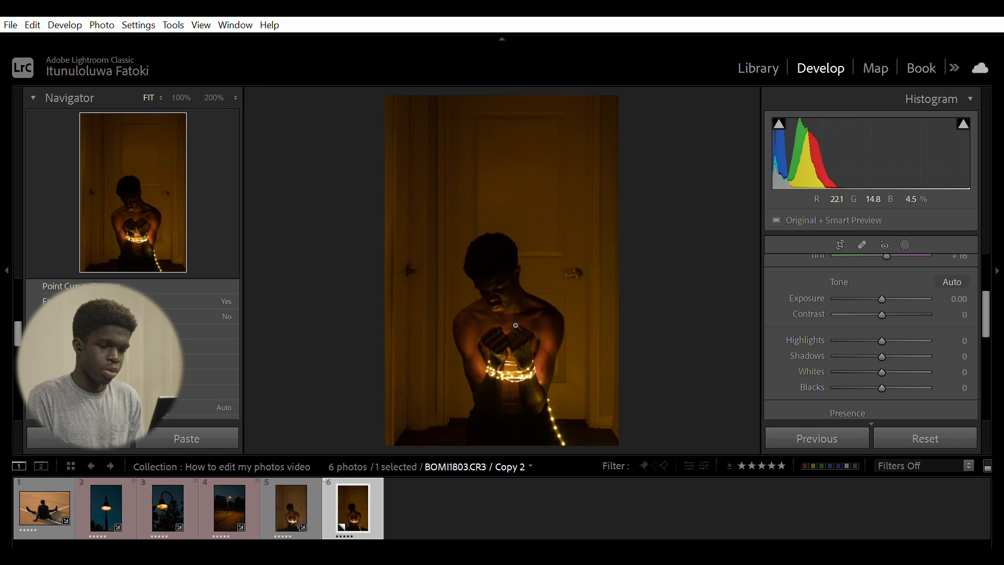
pyautogui.click(270, 487)
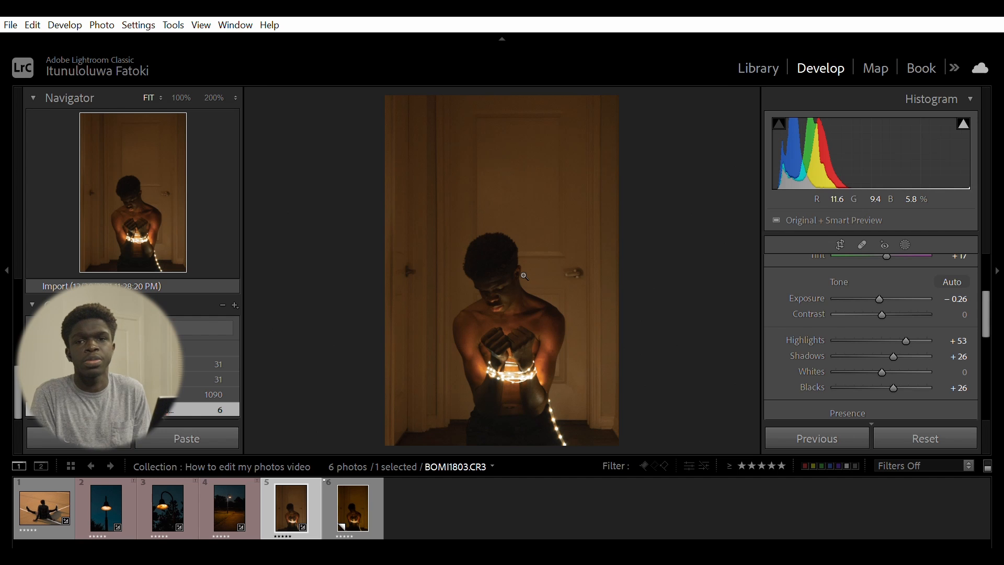
pyautogui.click(343, 487)
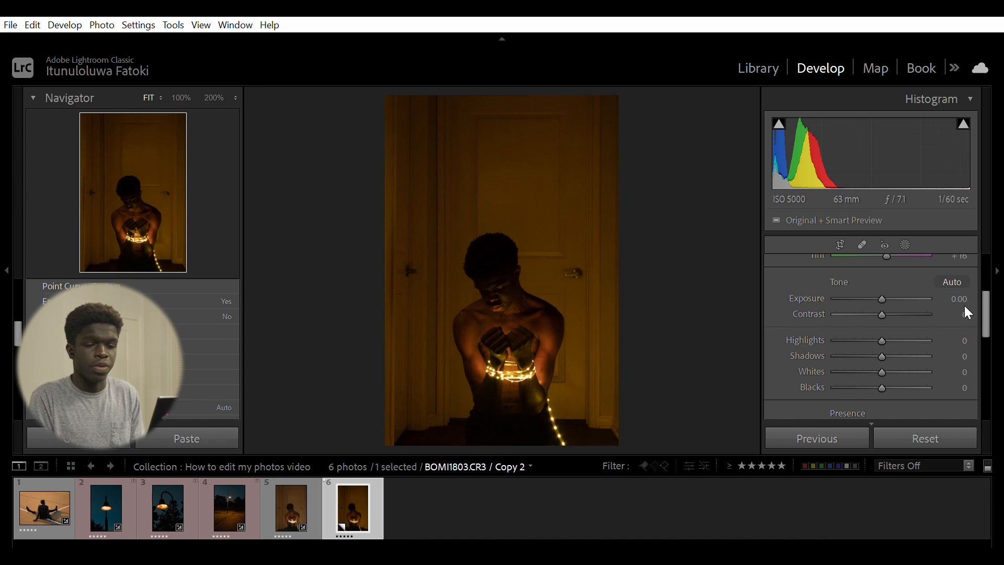
# - Raise Shadows to +65 in the Basic panel
pyautogui.click(992, 303)
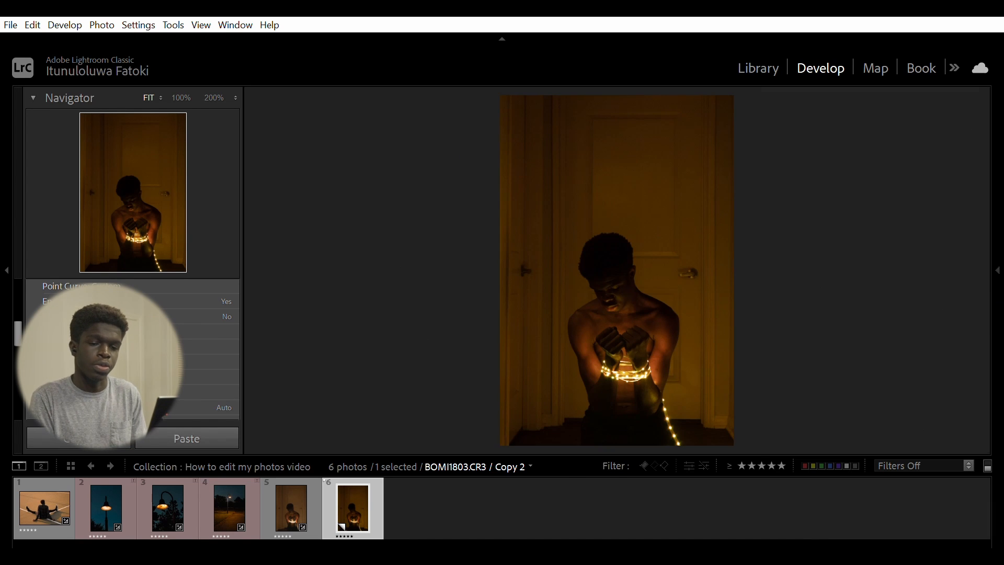
pyautogui.click(1002, 296)
pyautogui.scroll(5, 987, 308)
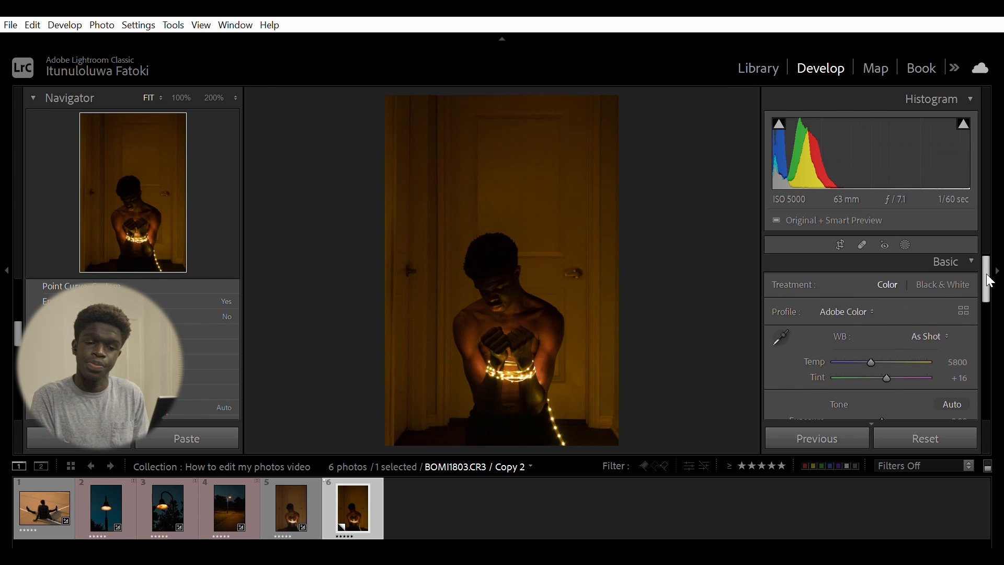
pyautogui.click(968, 250)
pyautogui.click(968, 250)
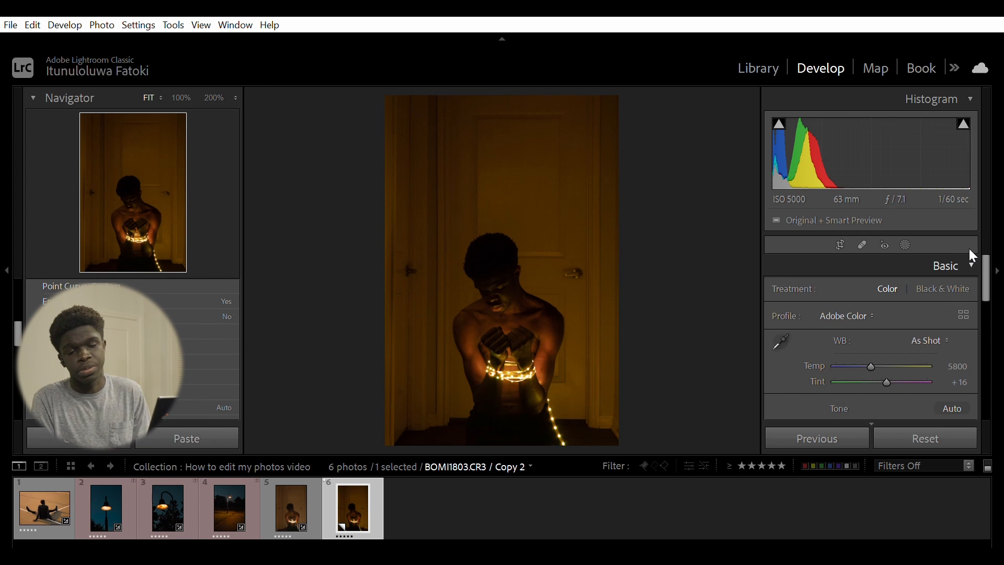
pyautogui.scroll(-3, 981, 292)
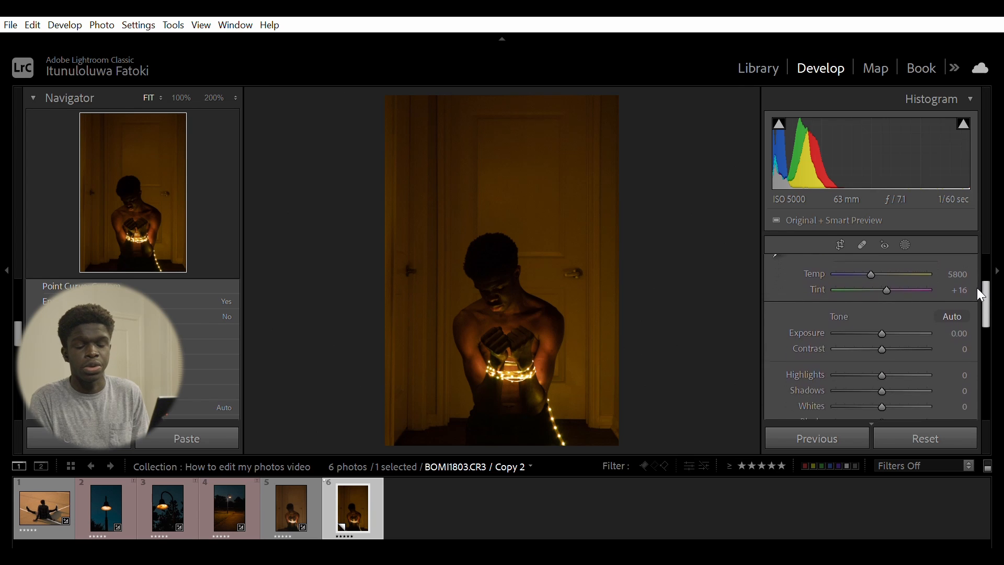
pyautogui.moveTo(976, 288); pyautogui.dragTo(976, 301)
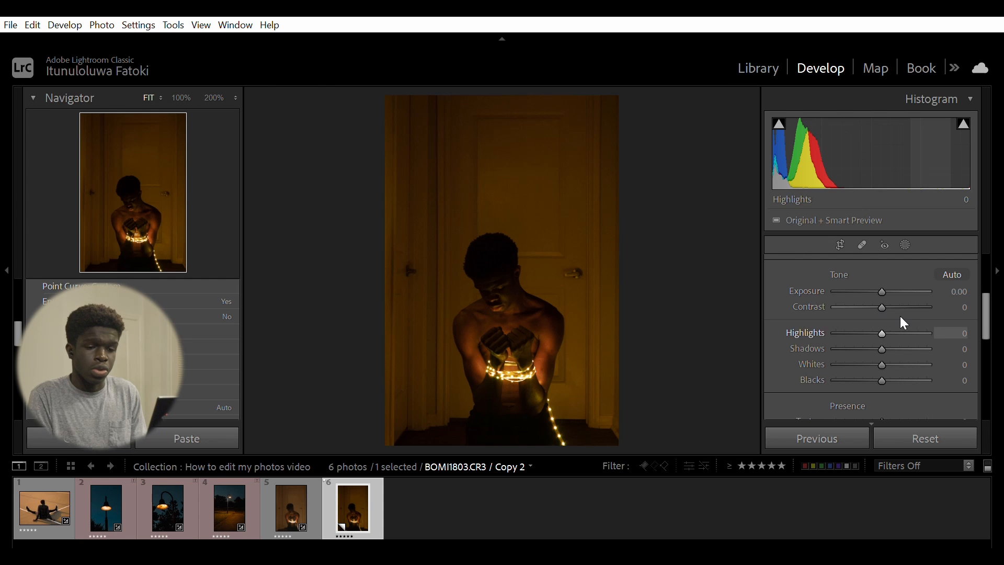
pyautogui.click(902, 346)
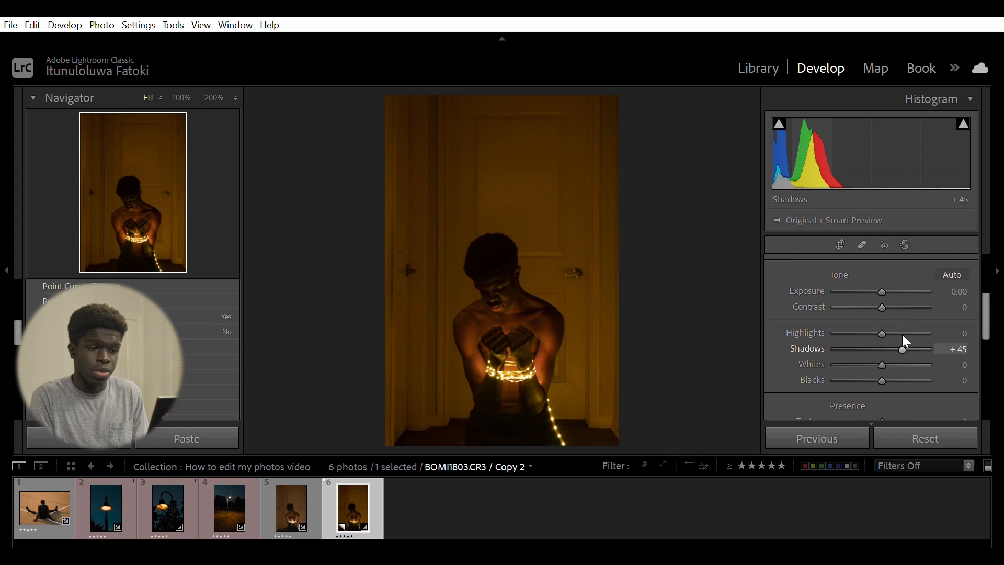
pyautogui.moveTo(902, 336); pyautogui.dragTo(910, 344)
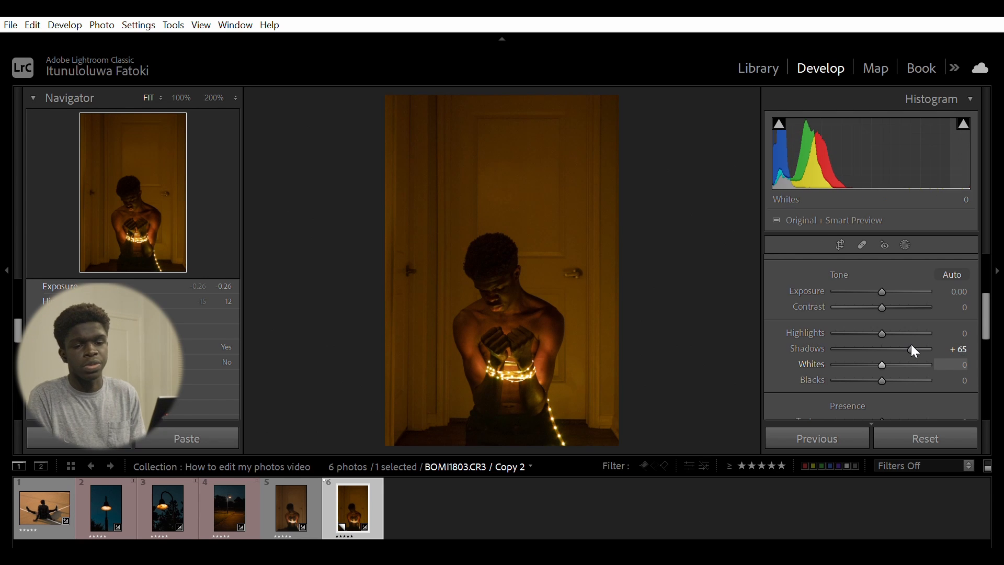
# - Set Highlights to +38 and Whites to +31 in the Basic panel
pyautogui.click(905, 318)
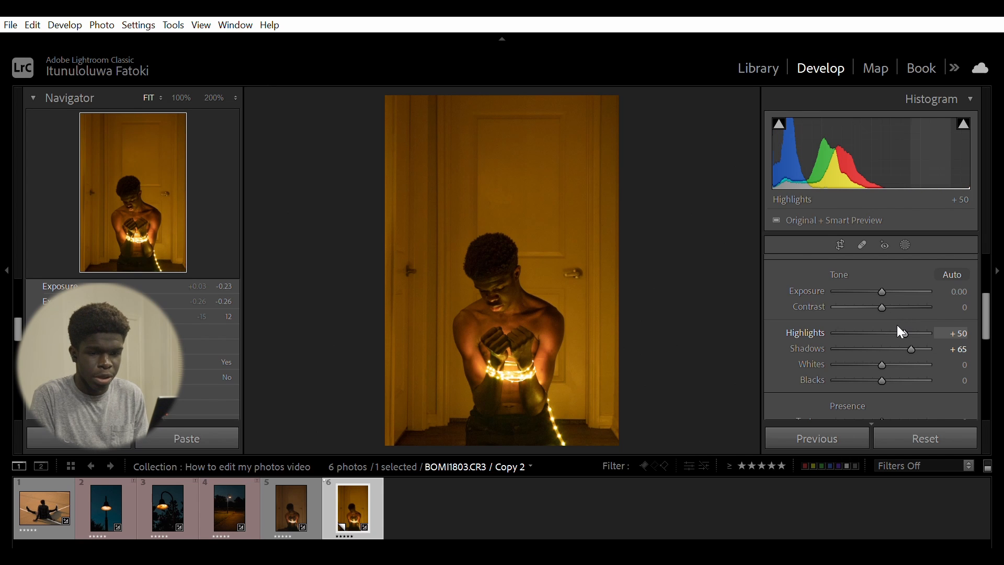
pyautogui.moveTo(907, 317); pyautogui.dragTo(896, 354)
pyautogui.click(893, 348)
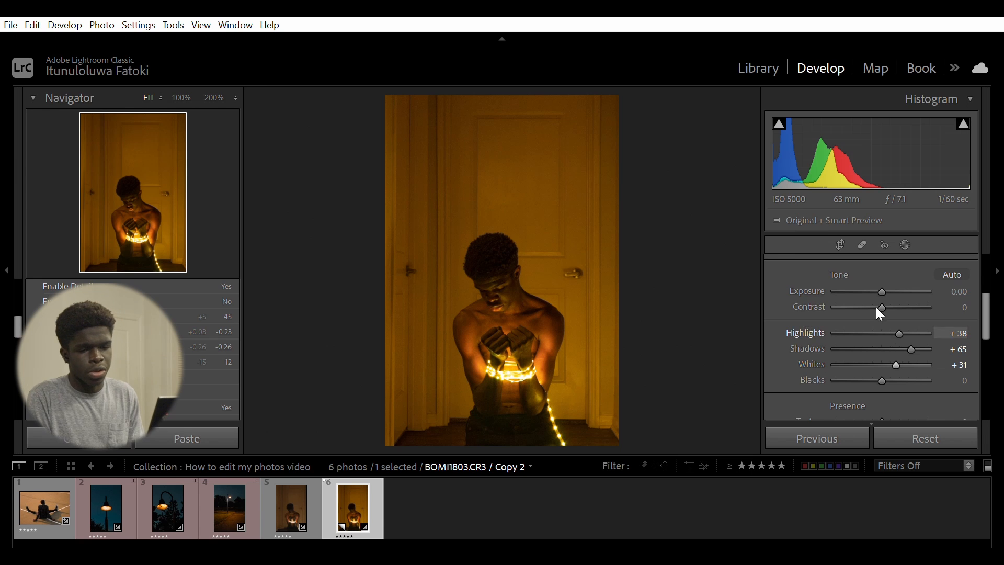
pyautogui.moveTo(990, 319); pyautogui.dragTo(977, 313)
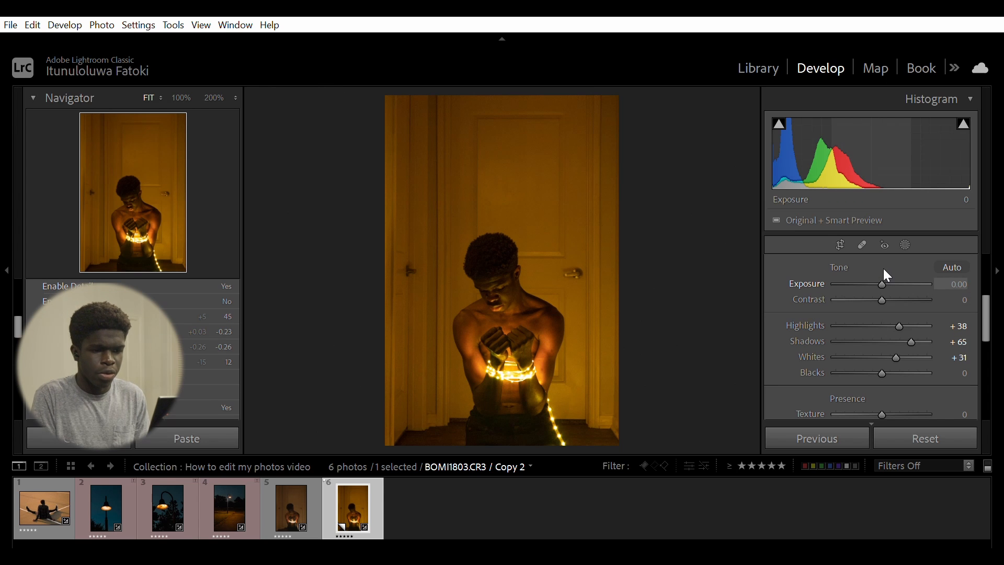
pyautogui.moveTo(882, 283); pyautogui.dragTo(883, 283)
pyautogui.hotkey('ctrl', 'z')
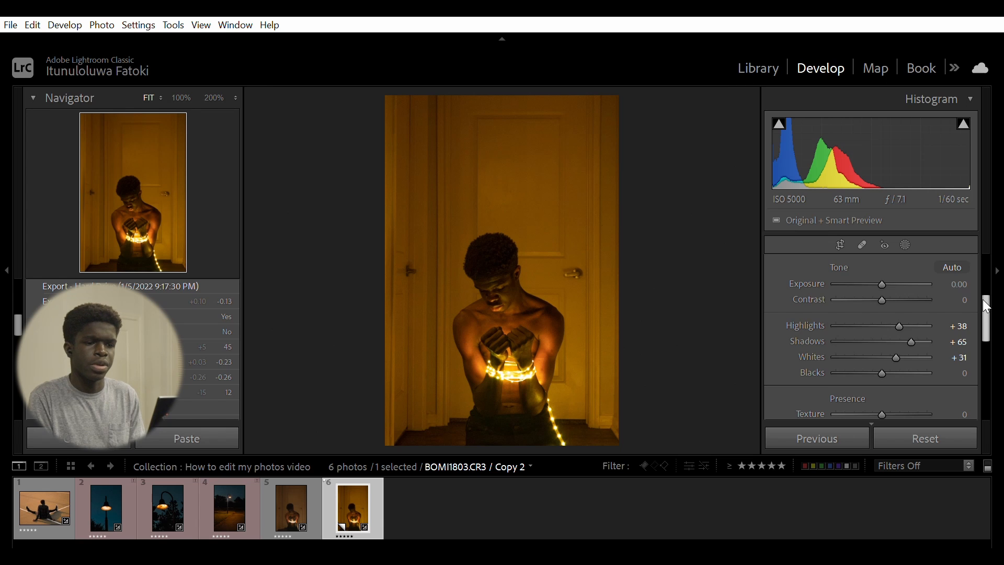
# - Open the HSL / Color panel and try lowering Orange saturation to -40, then undo it
pyautogui.scroll(3, 987, 261)
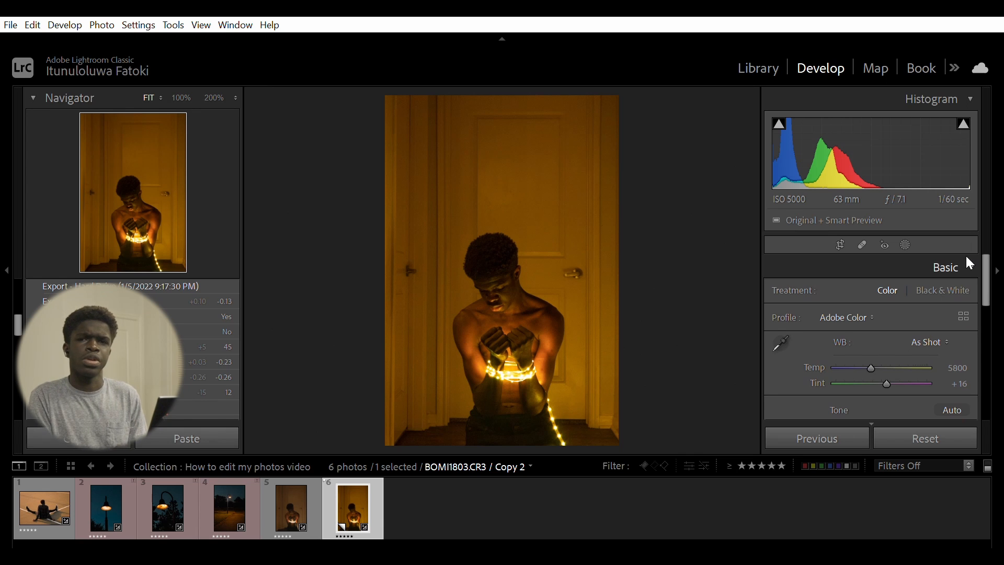
pyautogui.click(966, 258)
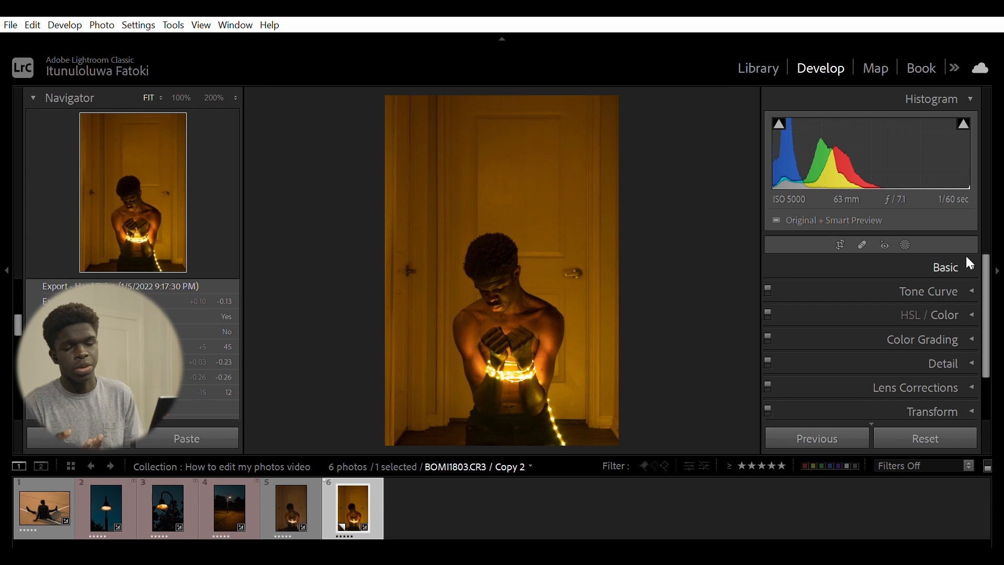
pyautogui.click(965, 304)
pyautogui.moveTo(986, 300); pyautogui.dragTo(985, 308)
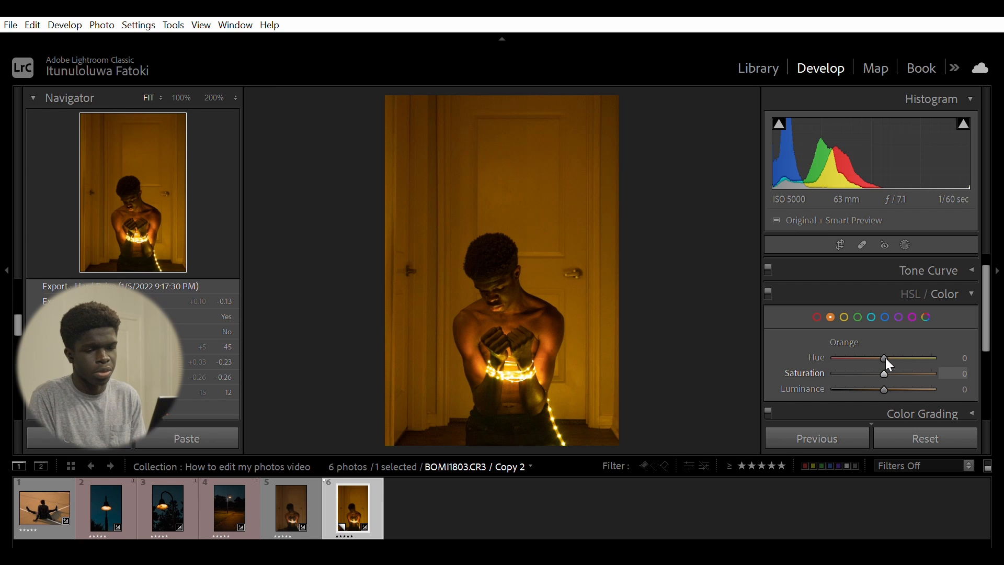
pyautogui.moveTo(885, 358); pyautogui.dragTo(868, 377)
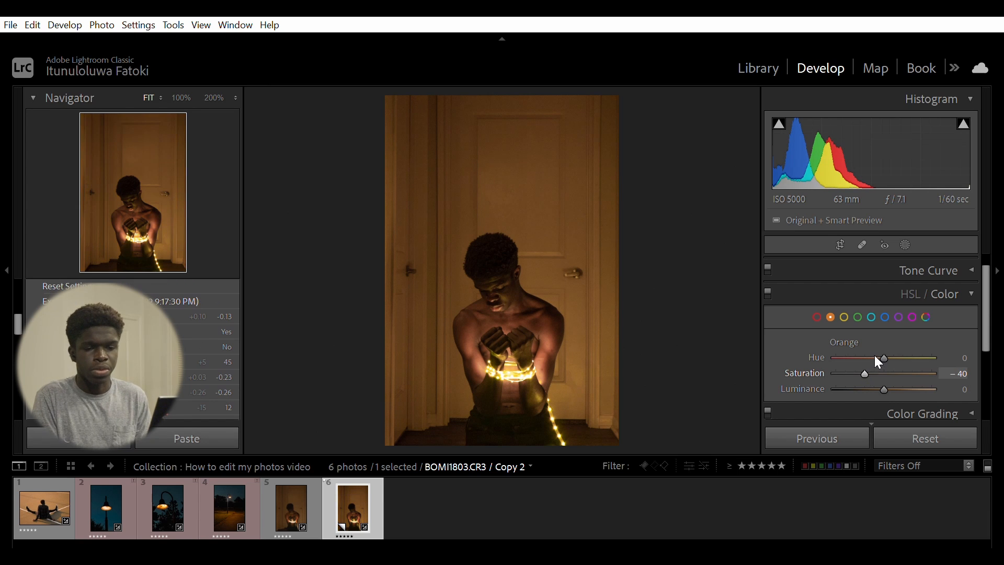
pyautogui.hotkey('ctrl', 'z')
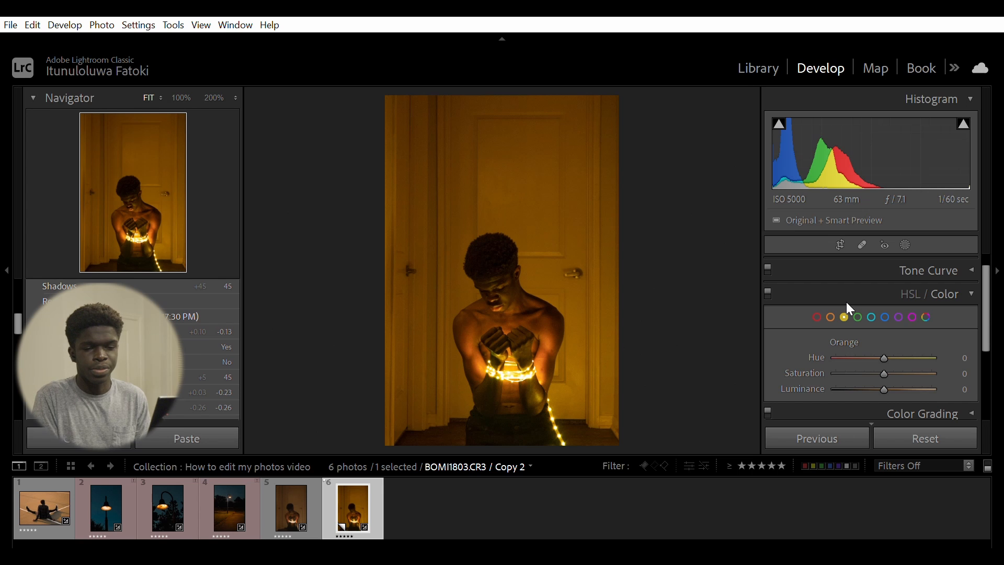
# - Set Yellow saturation to -89 and lower Yellow luminance in the HSL / Color panel
pyautogui.click(844, 316)
pyautogui.moveTo(883, 374); pyautogui.dragTo(841, 358)
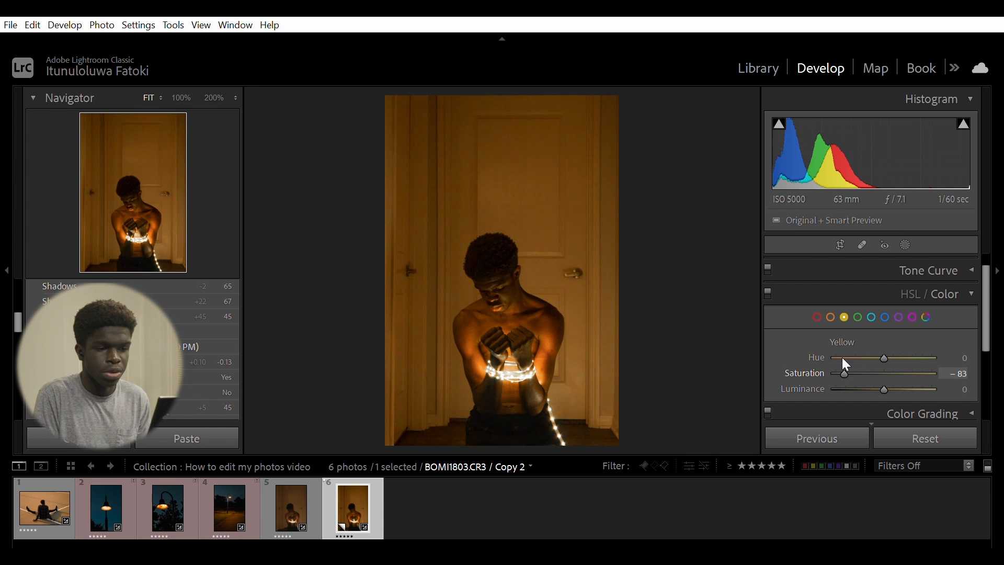
pyautogui.moveTo(842, 358); pyautogui.dragTo(839, 357)
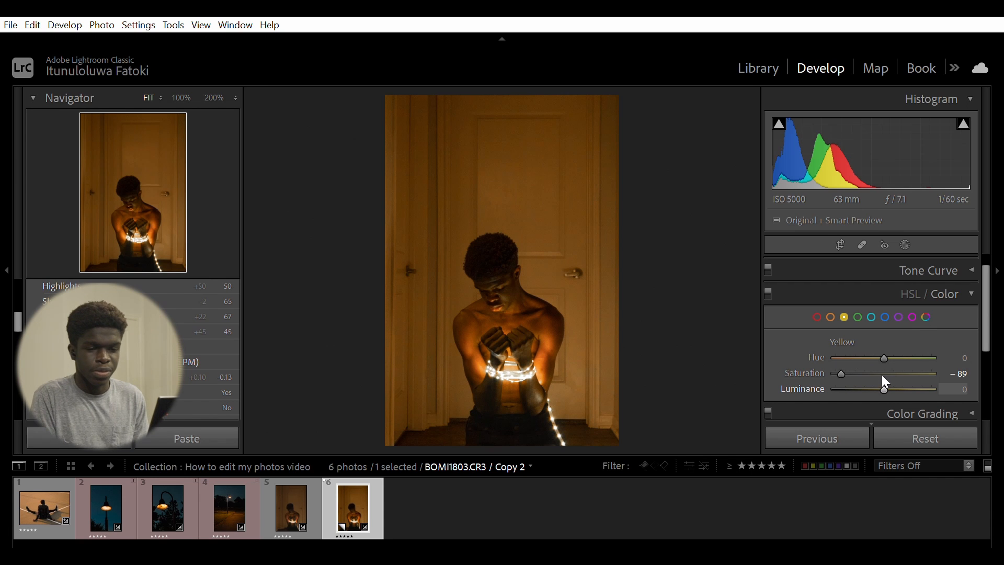
pyautogui.moveTo(882, 375); pyautogui.dragTo(863, 375)
pyautogui.click(967, 293)
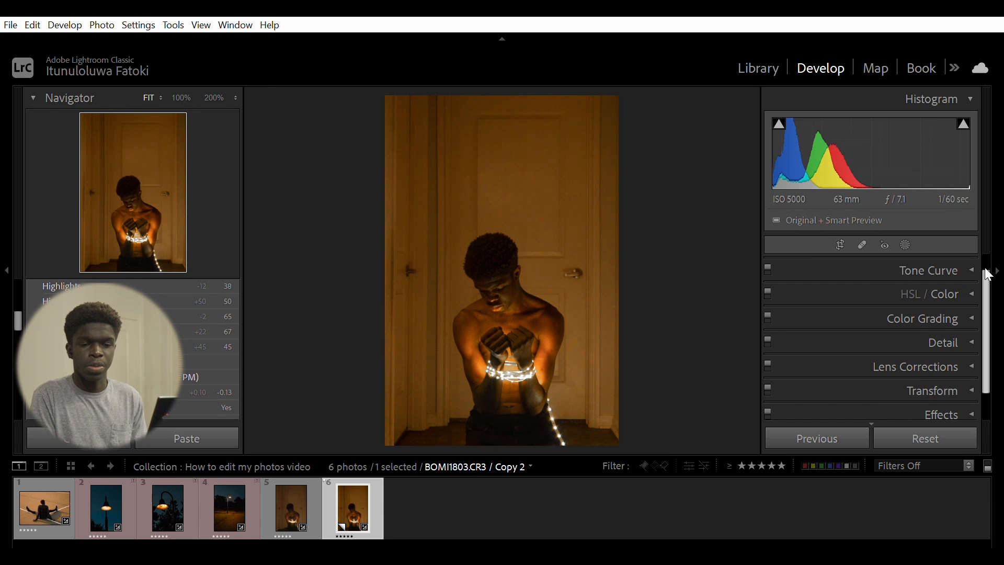
# - Lower Highlights to +33 in the Basic panel
pyautogui.scroll(1, 986, 259)
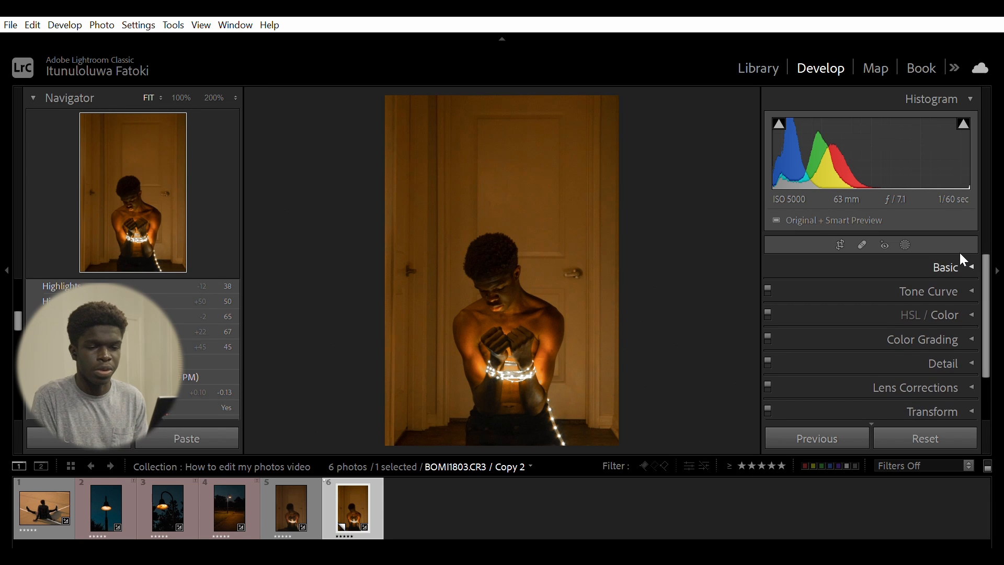
pyautogui.click(959, 266)
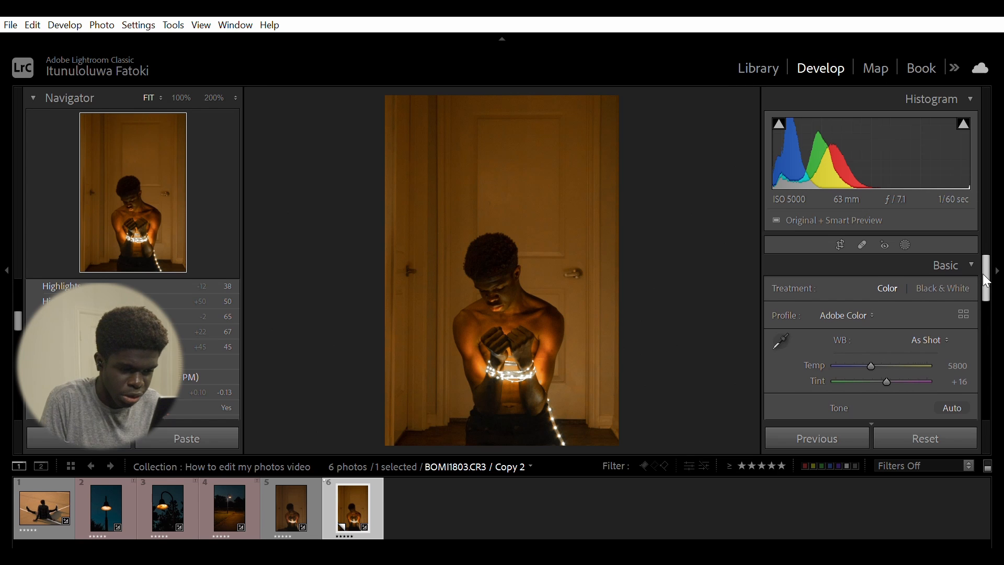
pyautogui.scroll(-1, 984, 286)
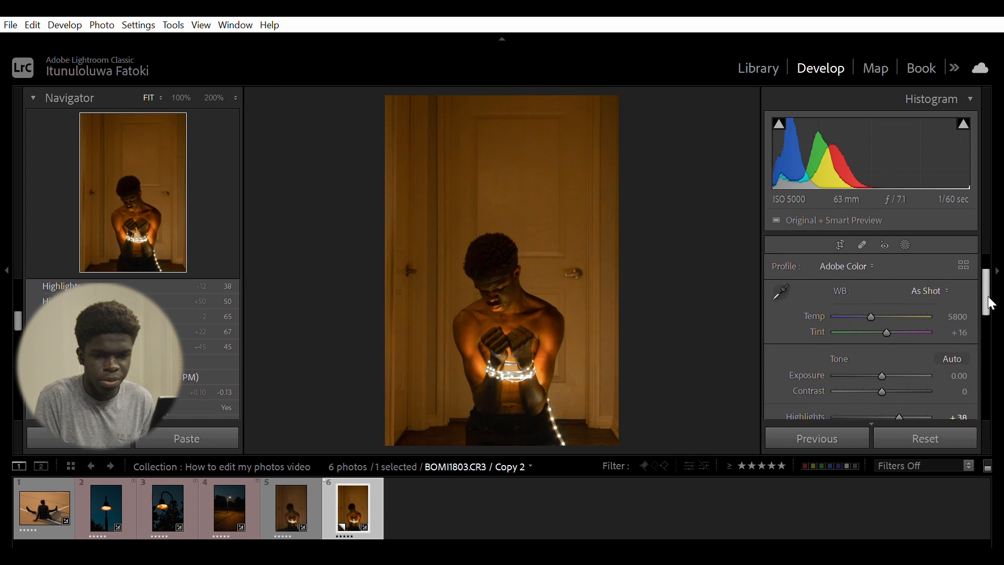
pyautogui.scroll(-1, 885, 381)
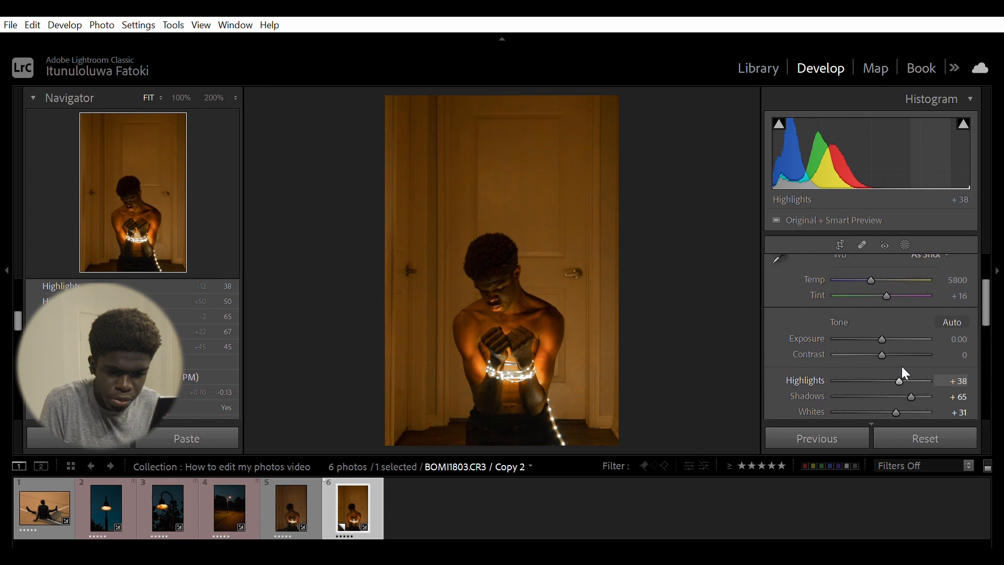
pyautogui.moveTo(900, 364); pyautogui.dragTo(897, 366)
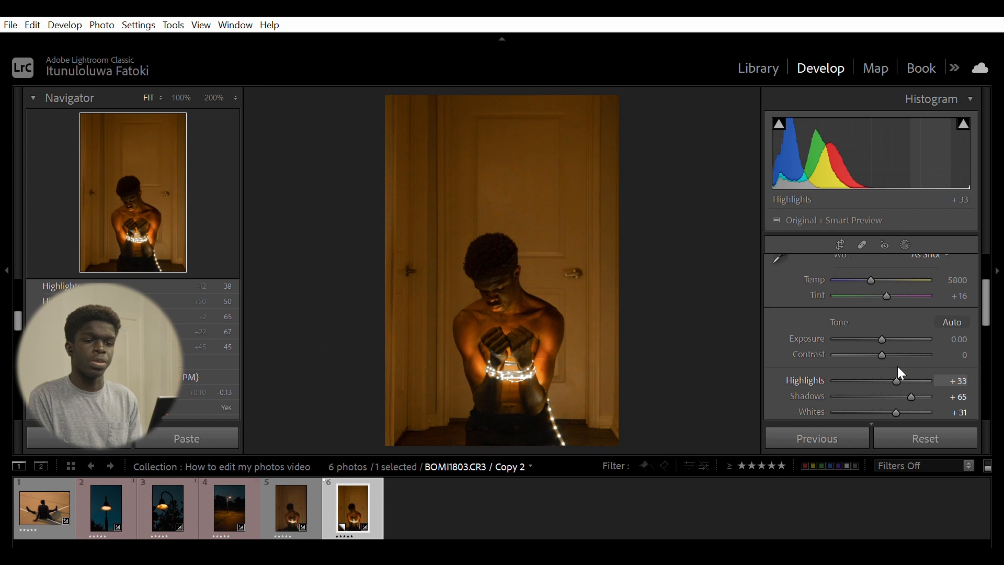
pyautogui.scroll(2, 972, 264)
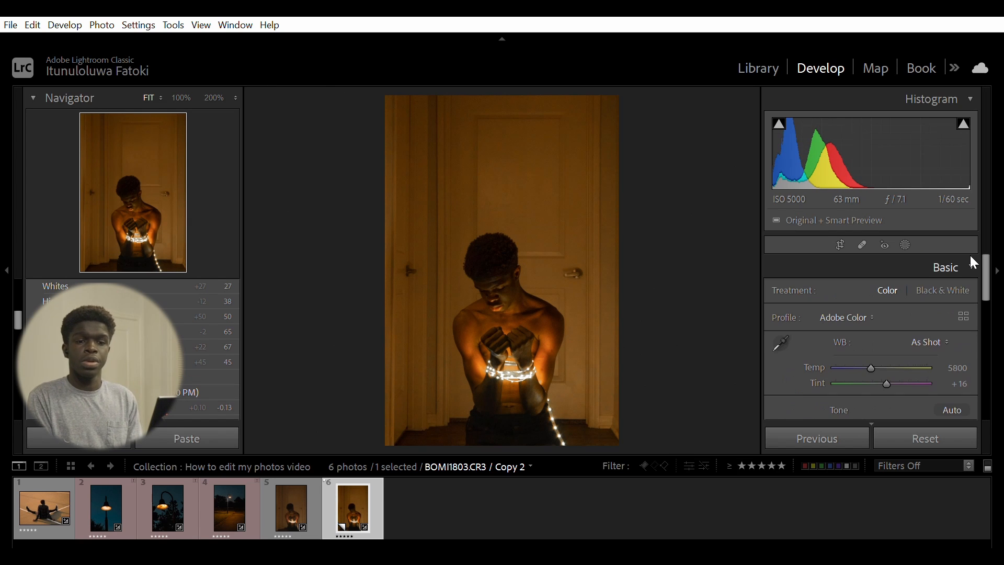
pyautogui.click(966, 260)
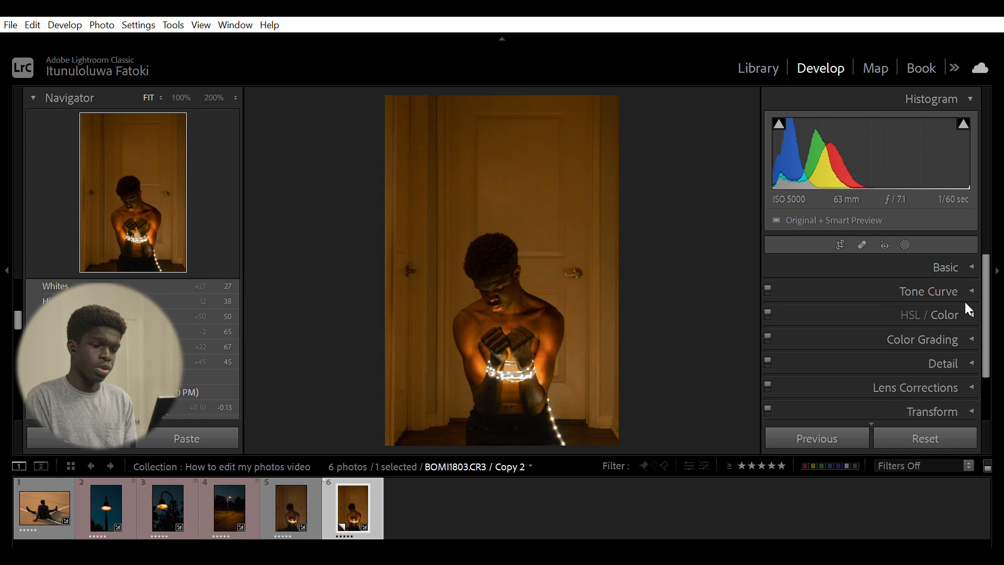
# - Compare the copy with photo 5 by switching between them in the filmstrip
pyautogui.click(316, 489)
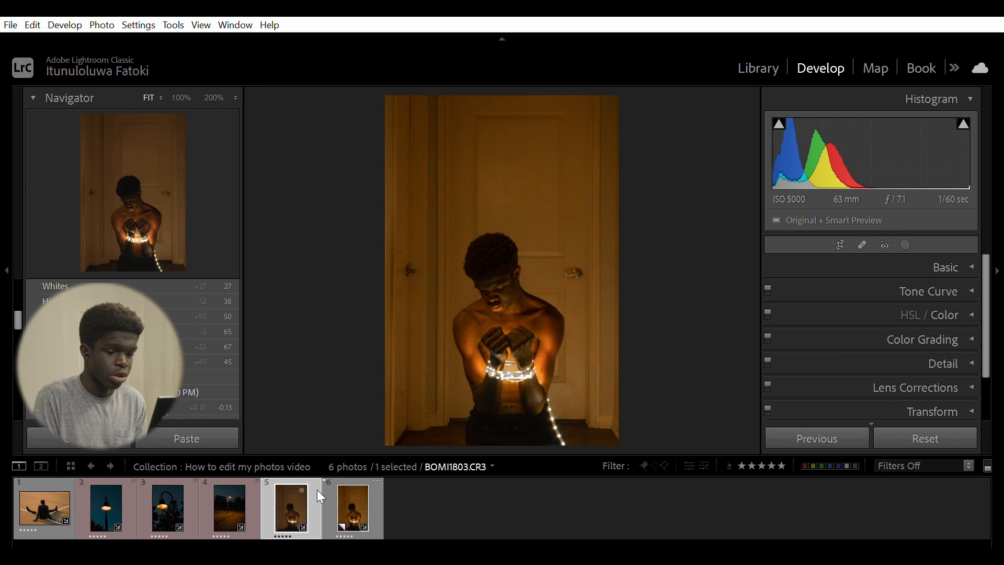
pyautogui.click(353, 495)
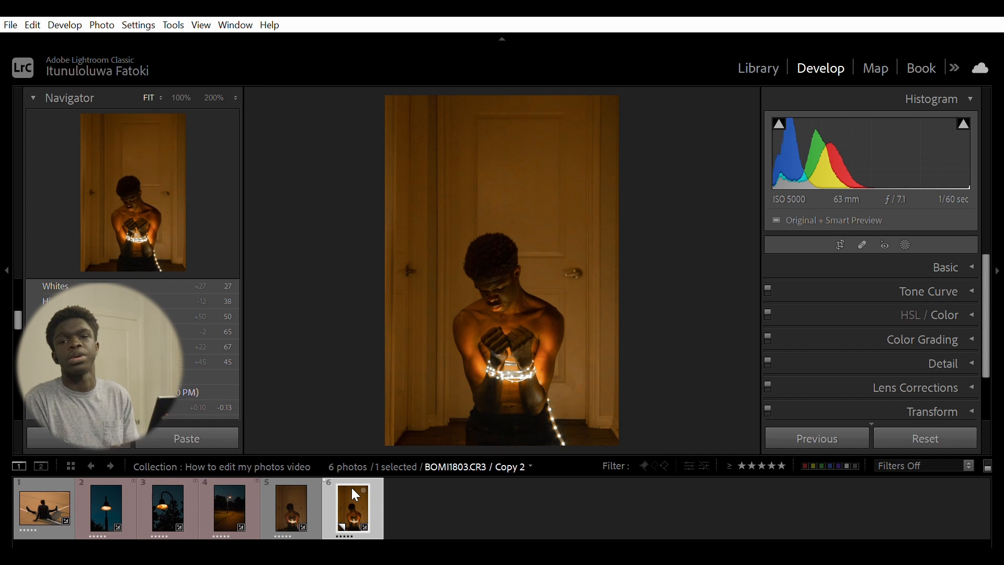
# - Open the Tone Curve panel and add three points along the curve at the upper, middle and lower-quarter tones
pyautogui.click(967, 282)
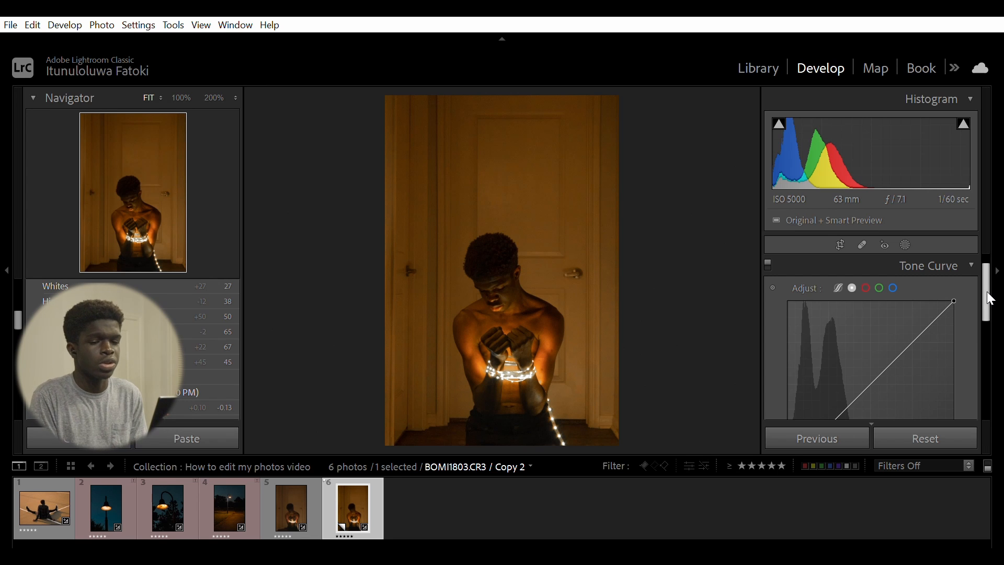
pyautogui.moveTo(990, 299); pyautogui.dragTo(989, 316)
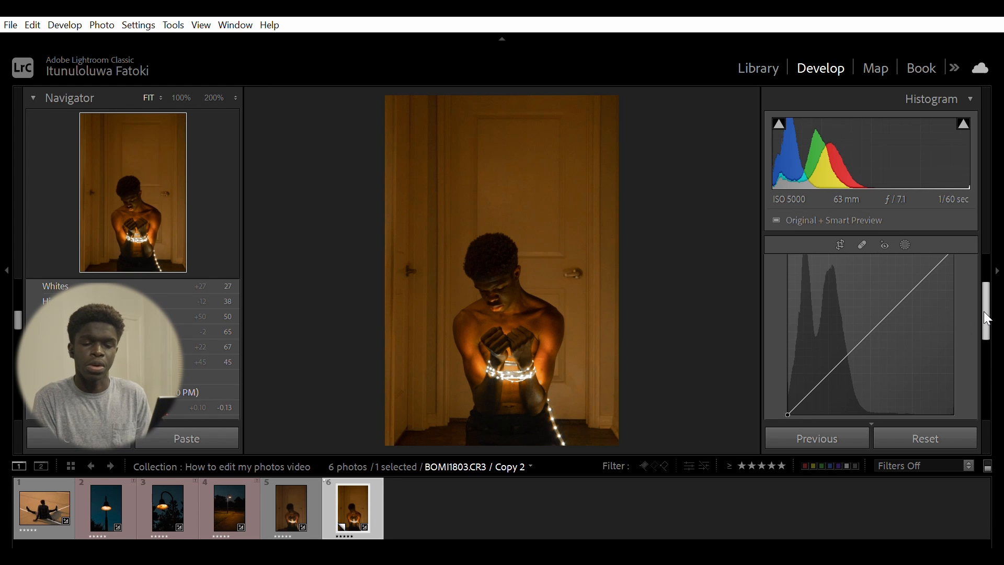
pyautogui.scroll(1, 986, 309)
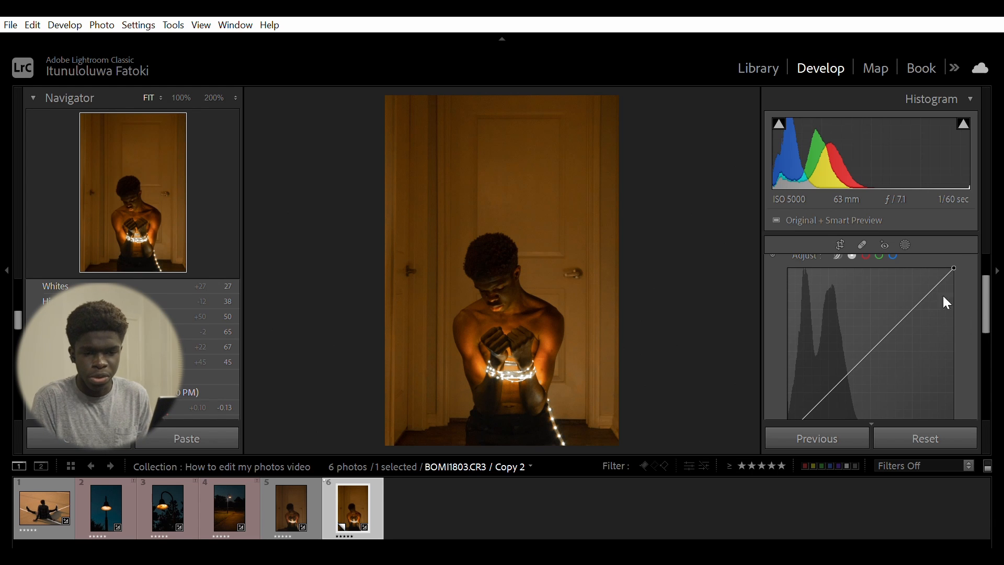
pyautogui.click(915, 304)
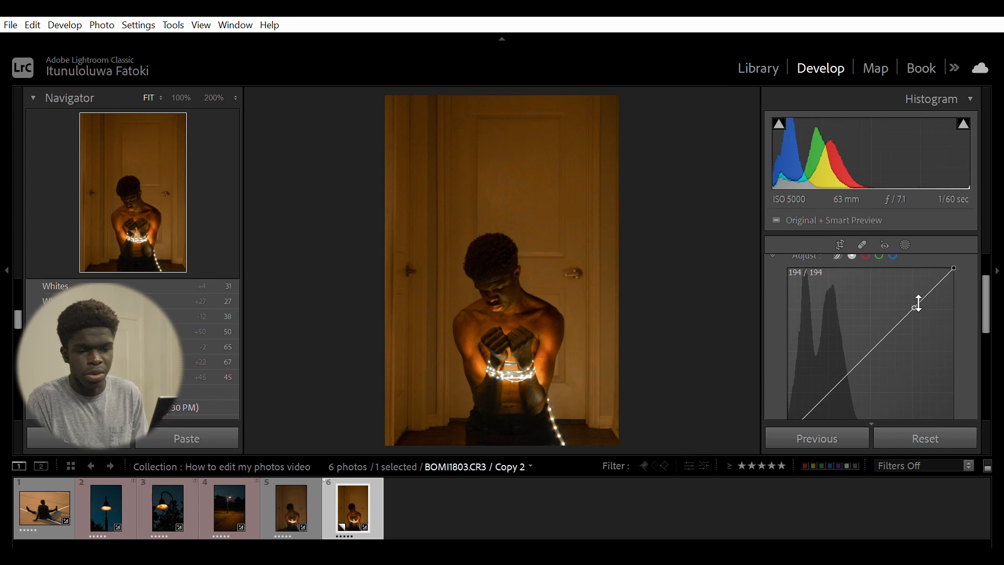
pyautogui.click(871, 350)
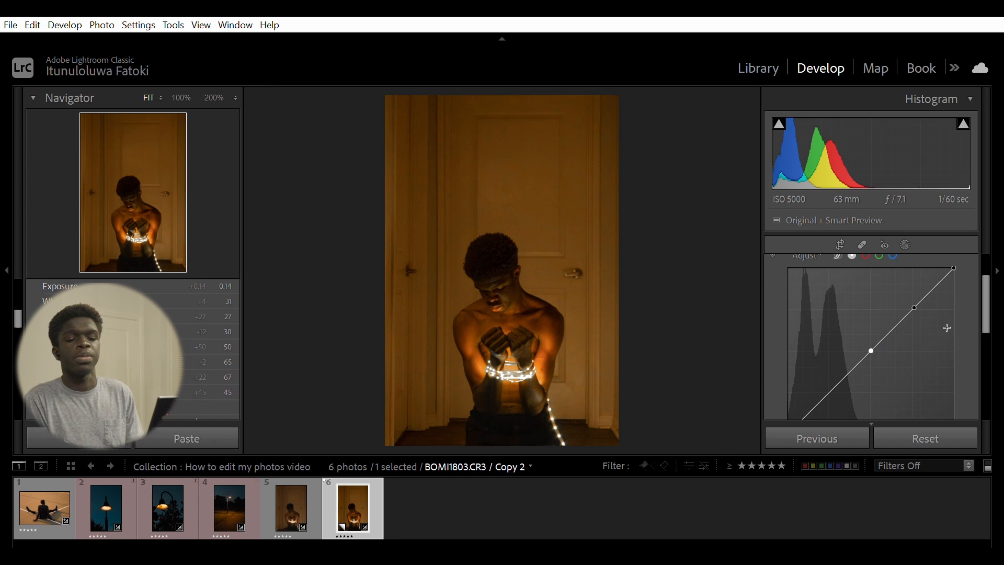
pyautogui.scroll(-1, 983, 310)
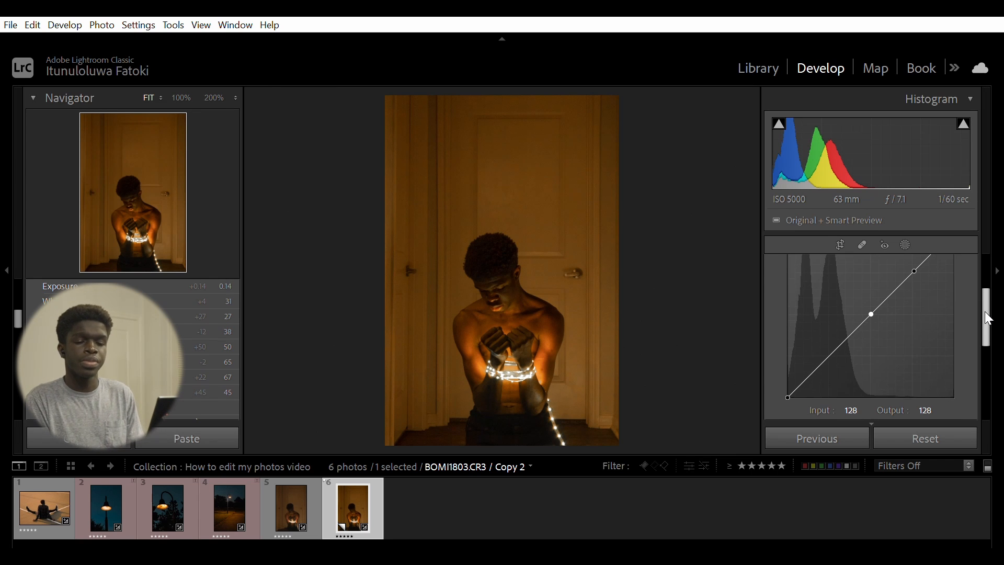
pyautogui.click(831, 354)
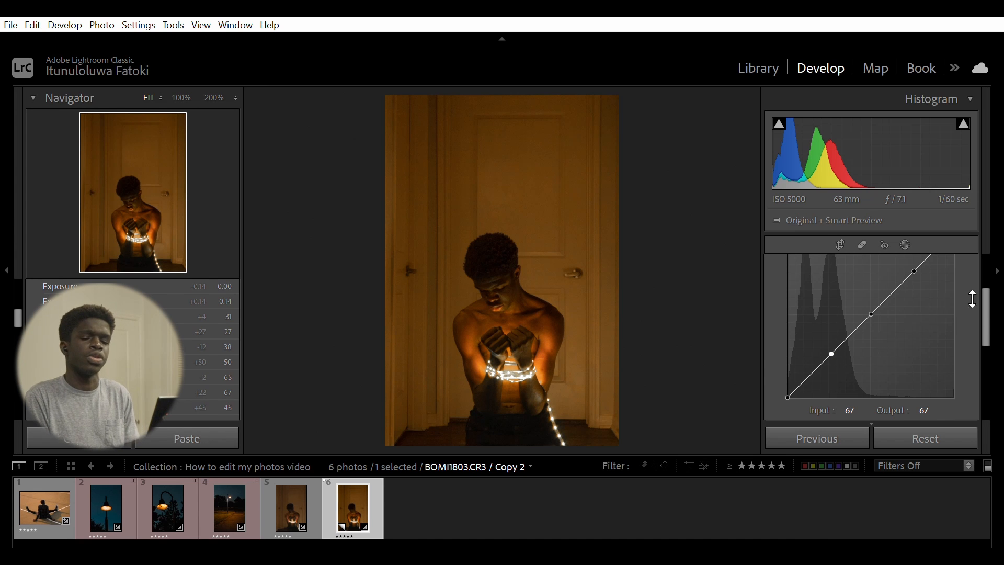
pyautogui.scroll(1, 985, 297)
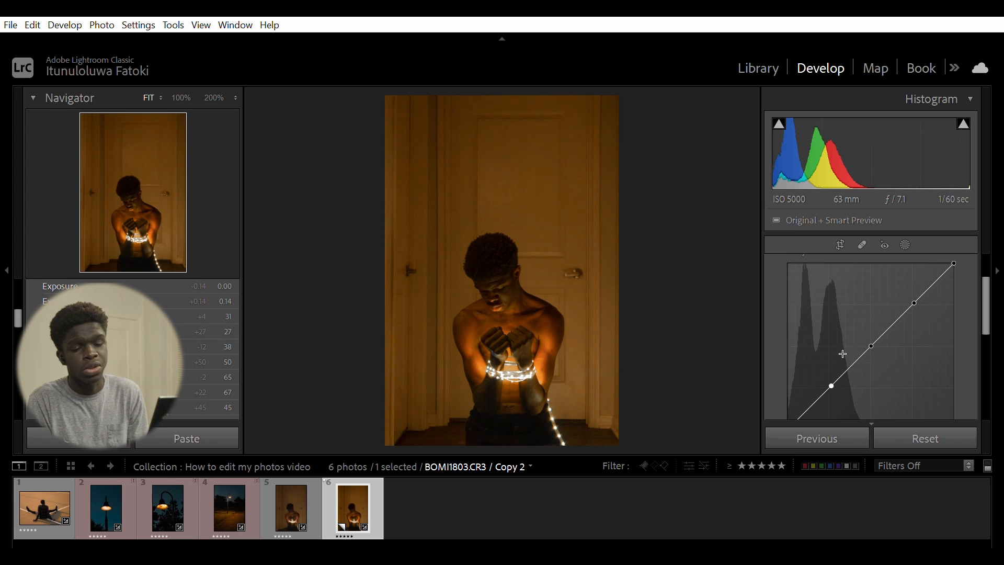
pyautogui.scroll(-1, 988, 319)
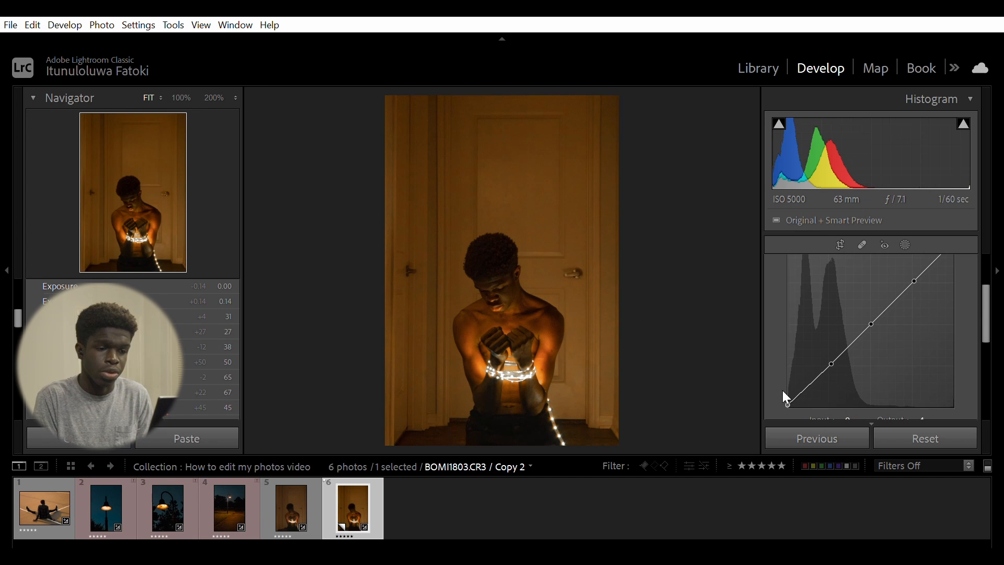
# - Lift the curve's black point to fade the shadows and nudge the midpoint slightly to the right
pyautogui.moveTo(772, 390)
pyautogui.mouseDown()
pyautogui.moveTo(773, 378)
pyautogui.moveTo(758, 387)
pyautogui.mouseUp()
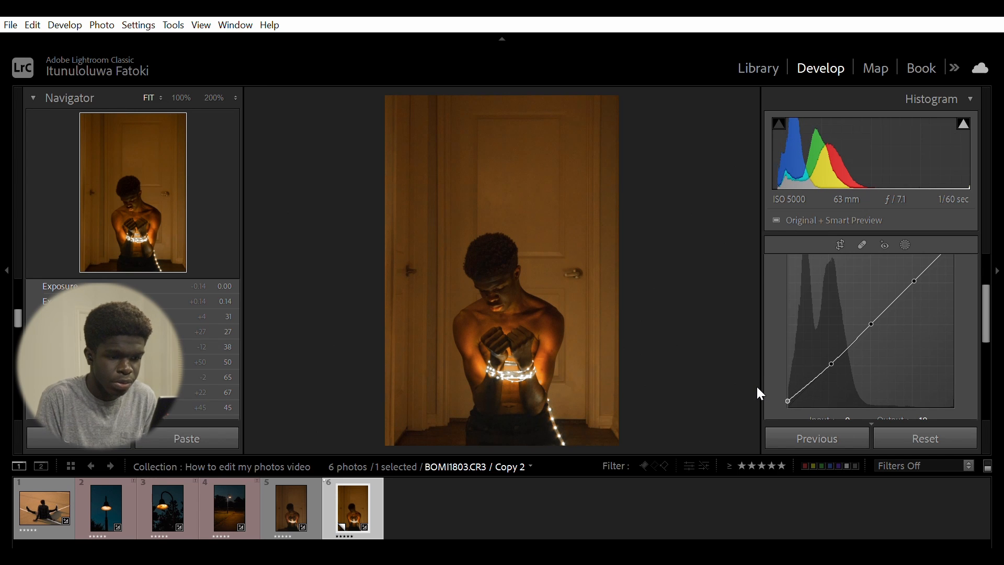
pyautogui.click(873, 320)
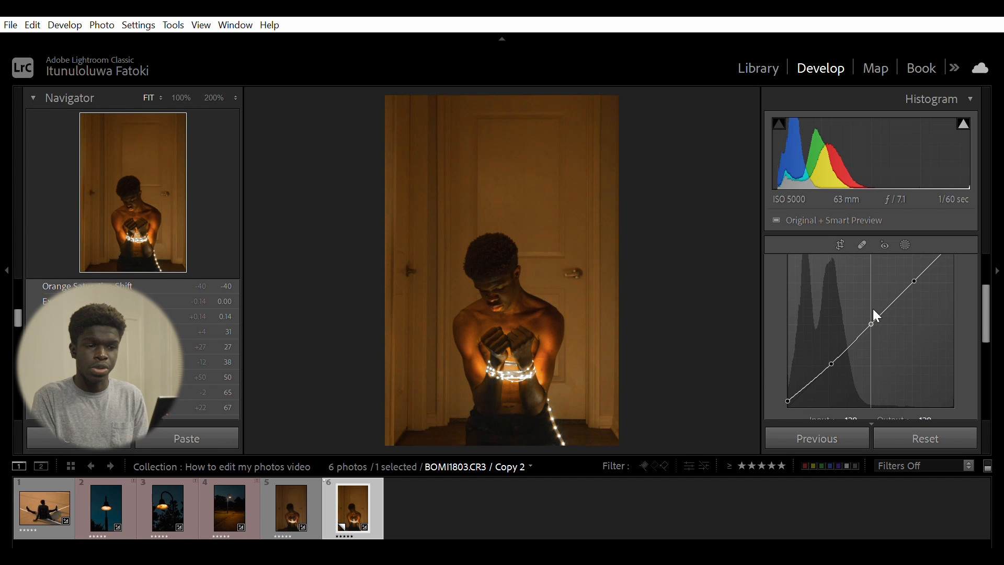
pyautogui.moveTo(873, 309); pyautogui.dragTo(880, 309)
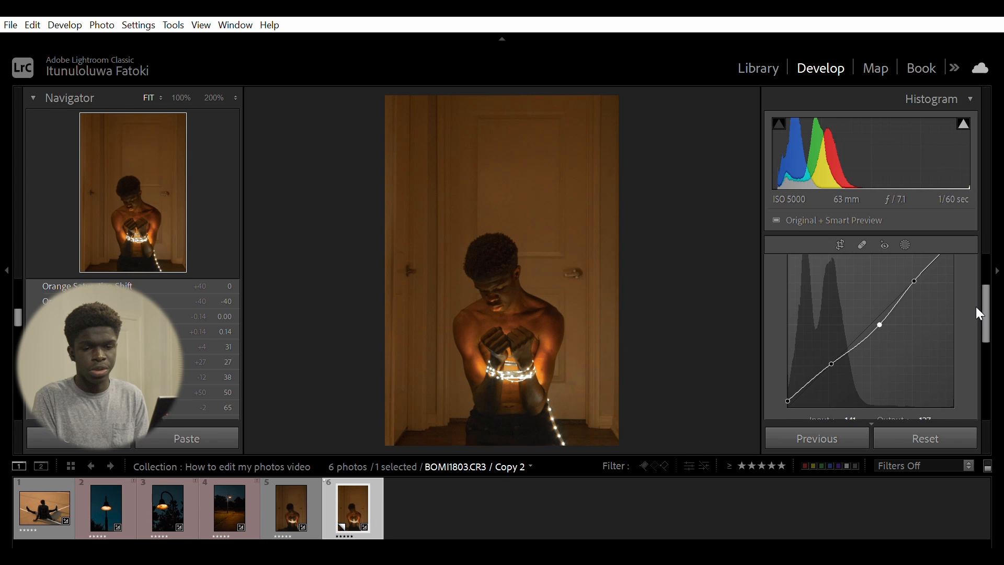
# - Pull the curve's white point slightly down, reposition the upper point to 193 / 193, and collapse the Tone Curve panel
pyautogui.scroll(3, 983, 311)
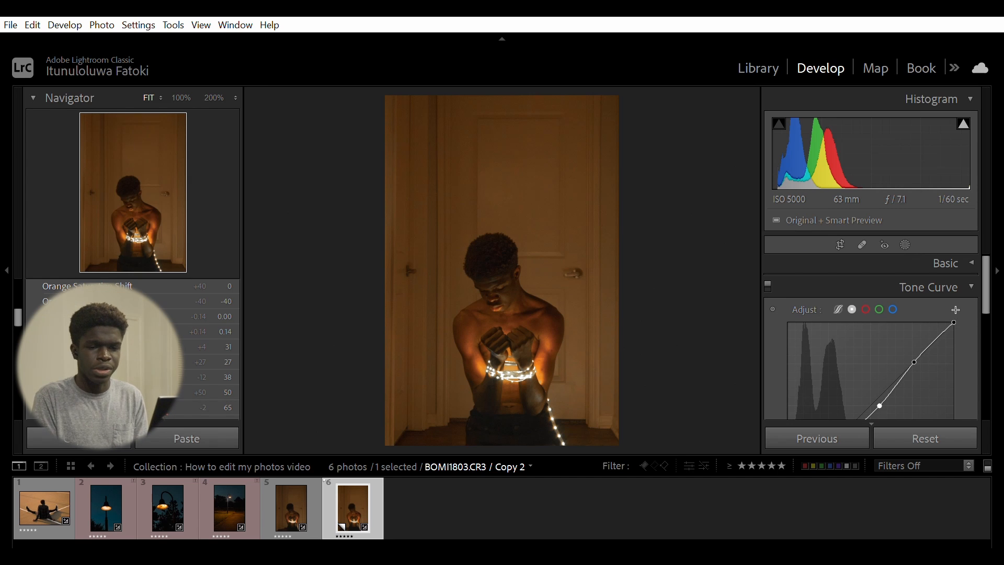
pyautogui.moveTo(954, 322); pyautogui.dragTo(942, 345)
pyautogui.moveTo(951, 295); pyautogui.dragTo(950, 299)
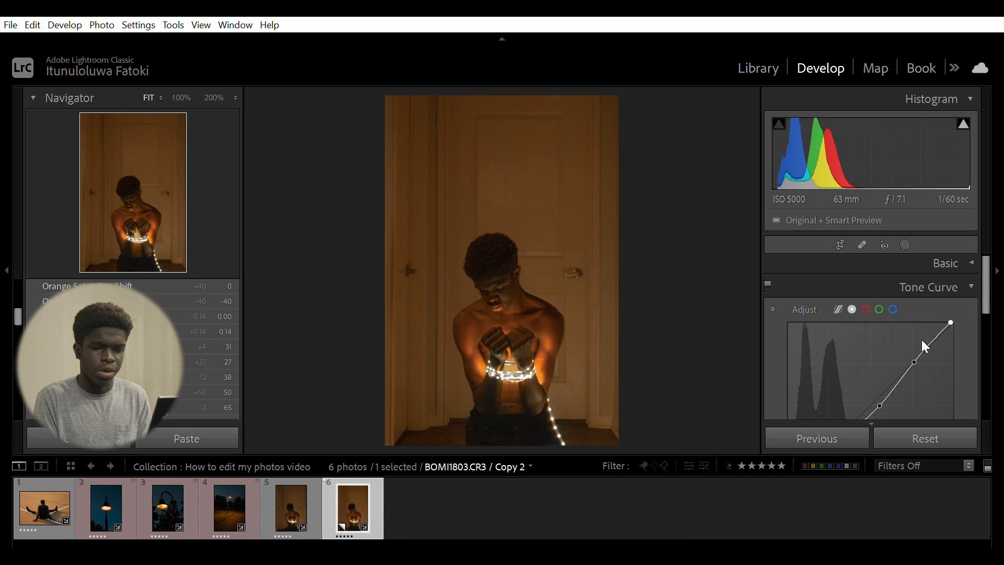
pyautogui.moveTo(914, 361)
pyautogui.mouseDown()
pyautogui.moveTo(908, 341)
pyautogui.moveTo(917, 348)
pyautogui.mouseUp()
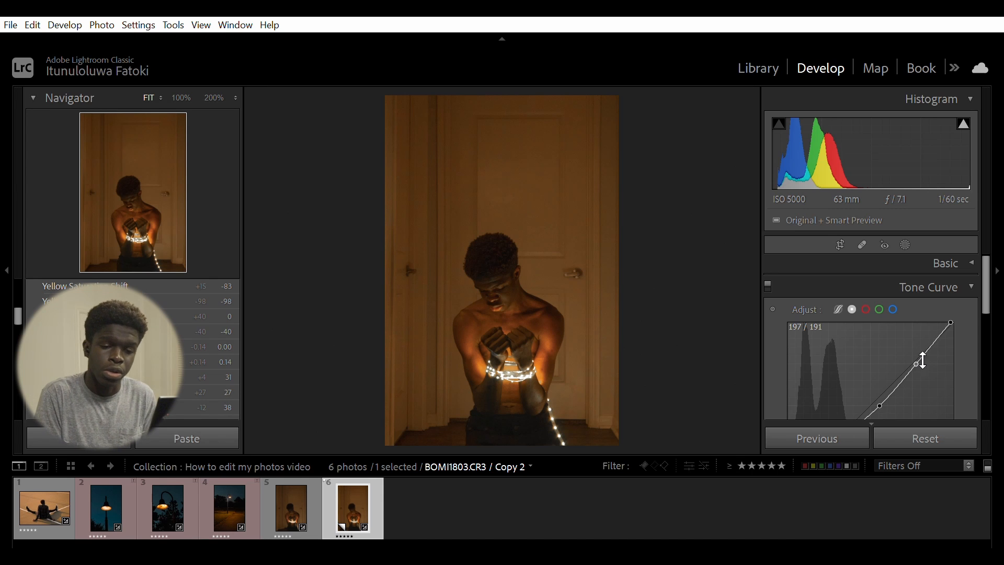
pyautogui.moveTo(916, 347)
pyautogui.mouseDown()
pyautogui.moveTo(923, 361)
pyautogui.moveTo(914, 347)
pyautogui.mouseUp()
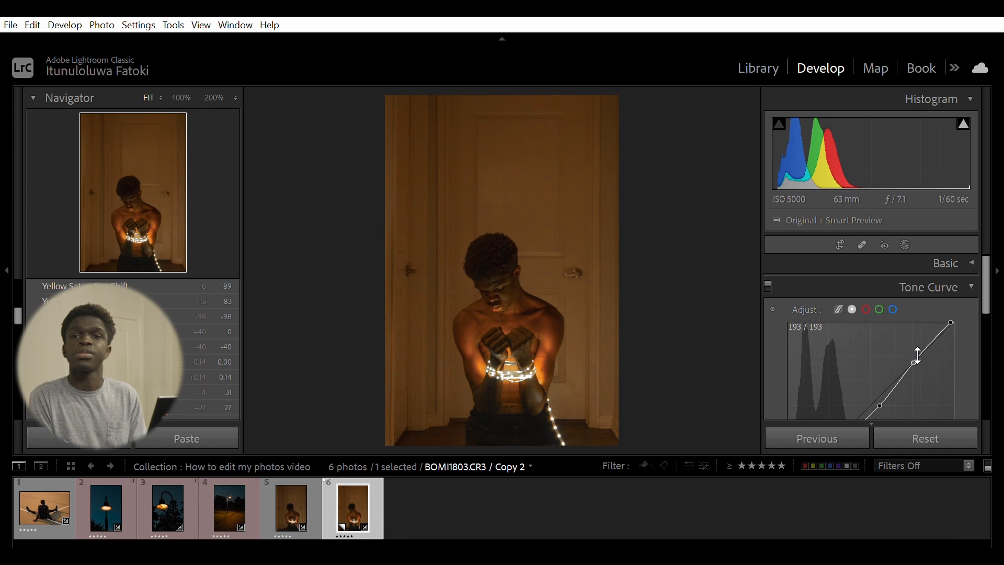
pyautogui.click(970, 283)
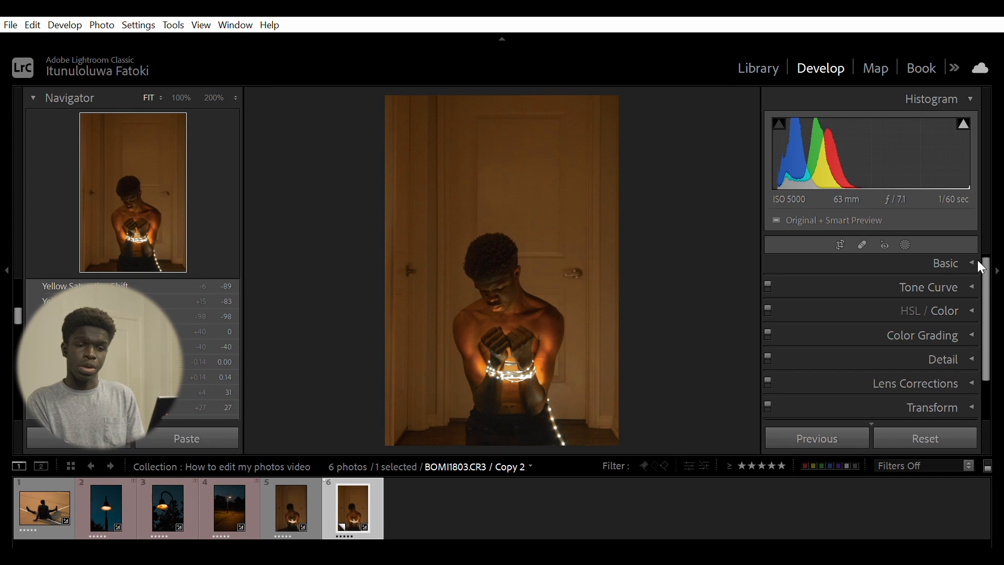
# - Switch to photo 5 in the filmstrip and back to the edited copy to compare the curve result
pyautogui.click(291, 502)
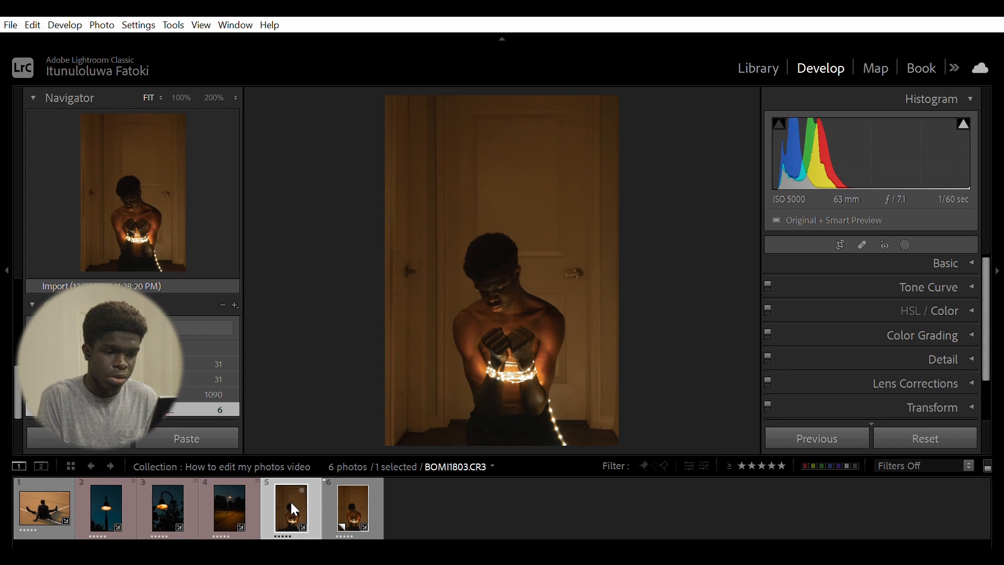
pyautogui.click(353, 487)
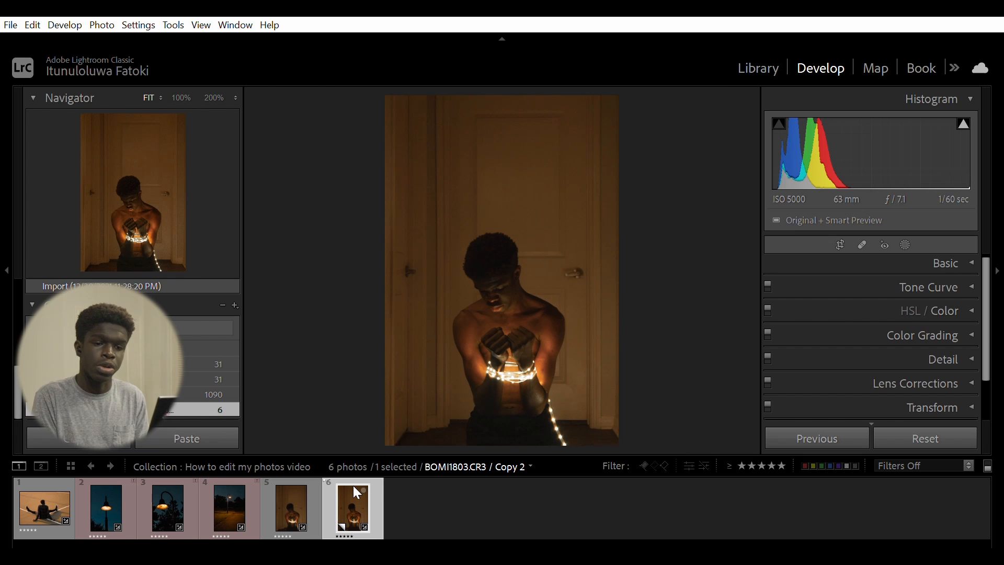
# - Open the Basic panel and lower Shadows to +26
pyautogui.click(972, 257)
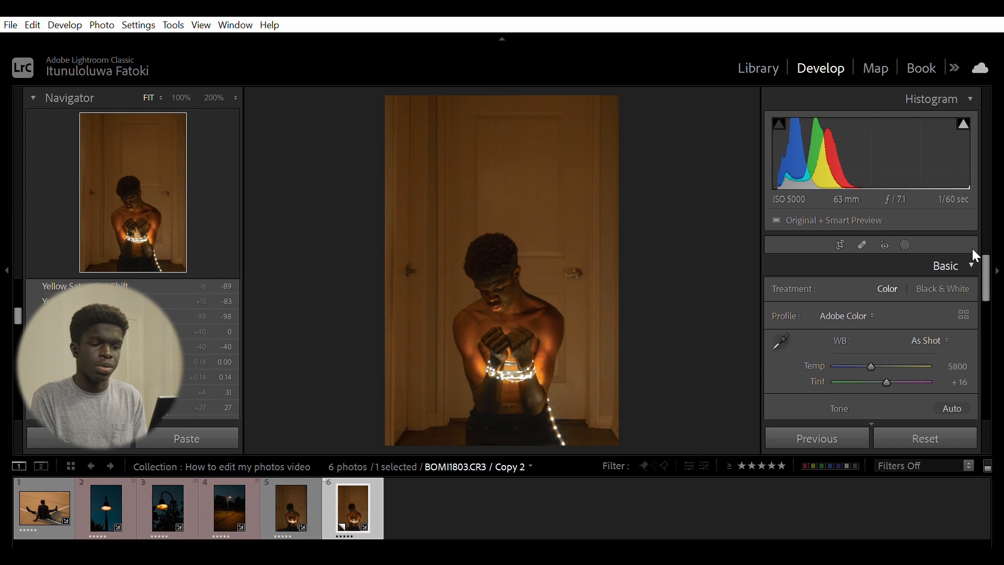
pyautogui.moveTo(986, 263); pyautogui.dragTo(986, 311)
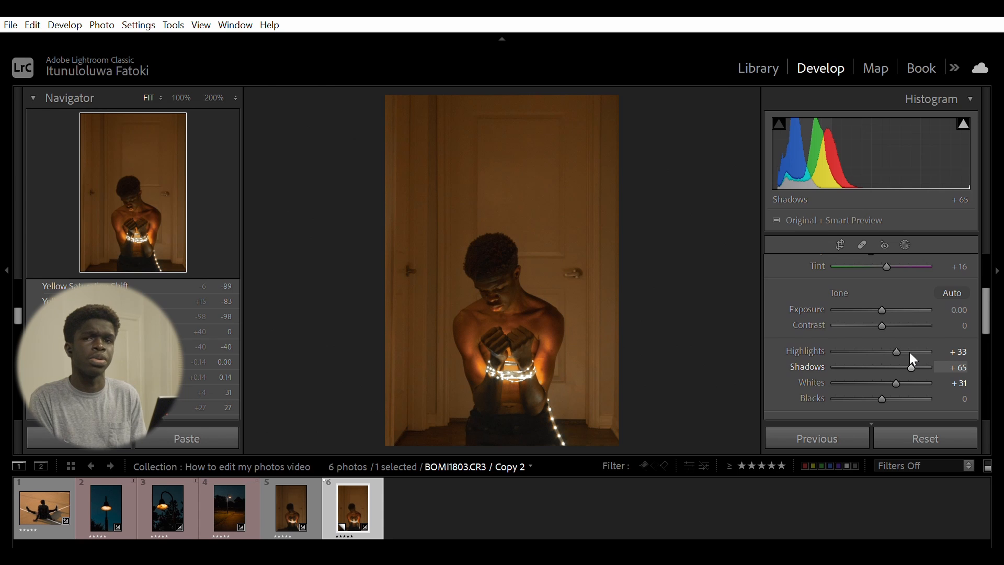
pyautogui.moveTo(909, 353); pyautogui.dragTo(889, 352)
pyautogui.moveTo(892, 355); pyautogui.dragTo(892, 355)
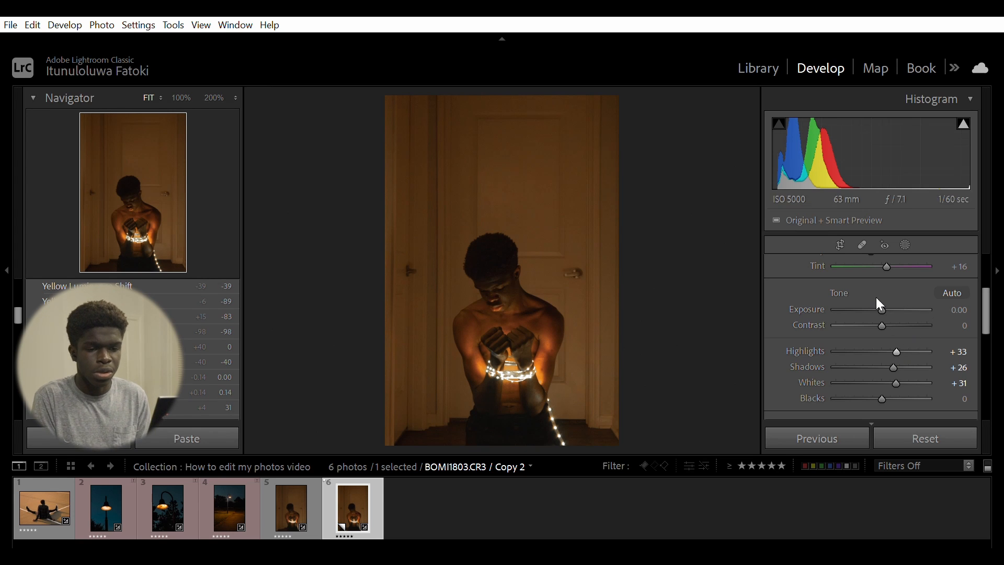
# - Set Exposure to -0.14 in the Basic panel, then collapse the panel
pyautogui.moveTo(887, 301); pyautogui.dragTo(885, 302)
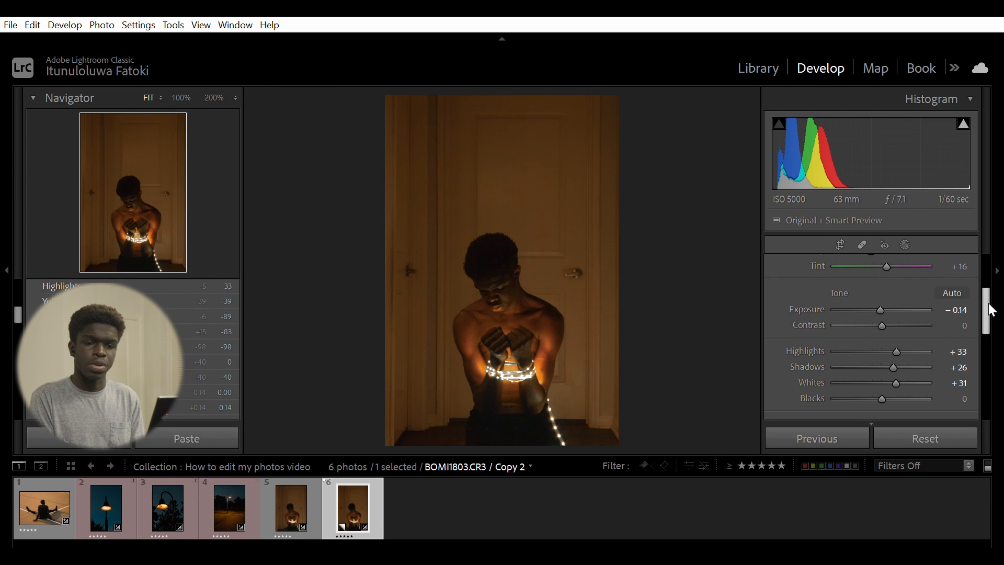
pyautogui.moveTo(992, 309); pyautogui.dragTo(967, 233)
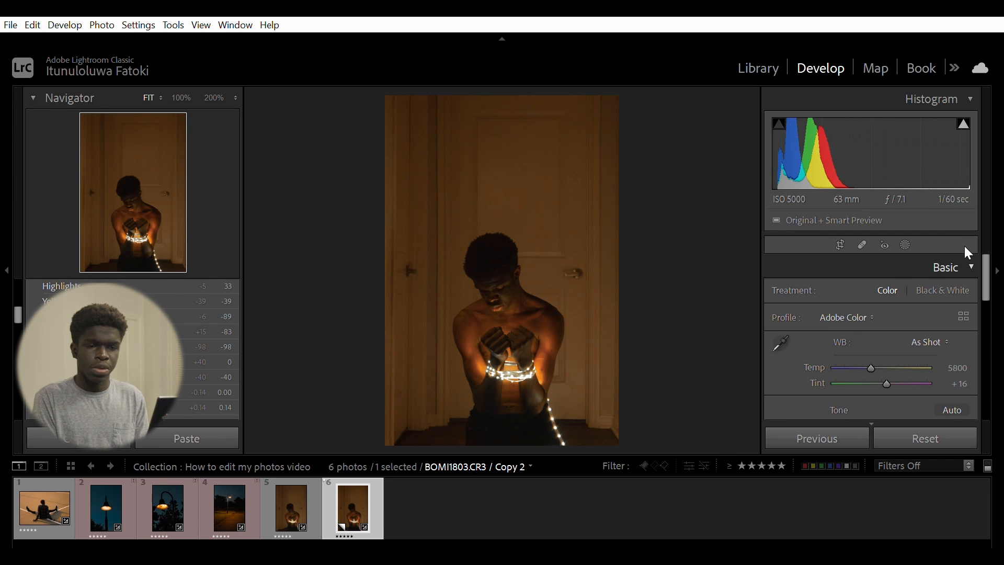
pyautogui.click(968, 266)
pyautogui.moveTo(985, 288); pyautogui.dragTo(984, 331)
# - Compare the copy against photo 5 by selecting each in the filmstrip
pyautogui.click(309, 498)
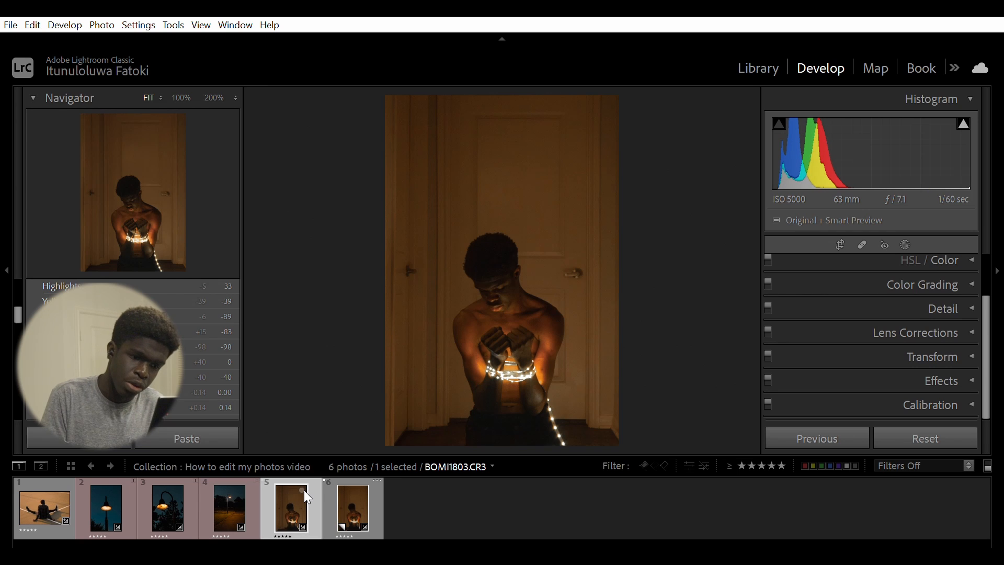
pyautogui.click(344, 497)
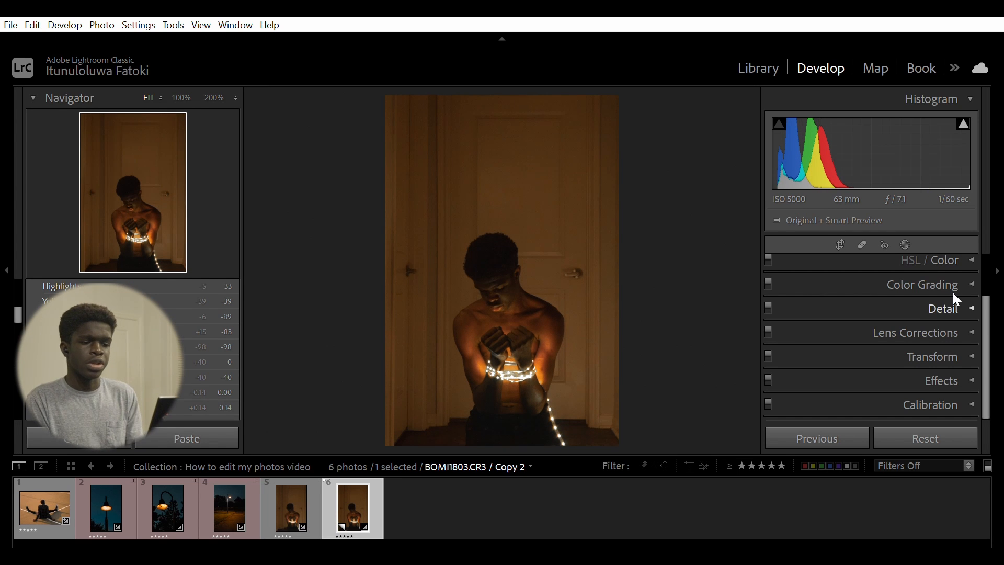
# - Reopen the Basic panel, raise Highlights to +63 and lower Exposure to -0.43
pyautogui.click(967, 346)
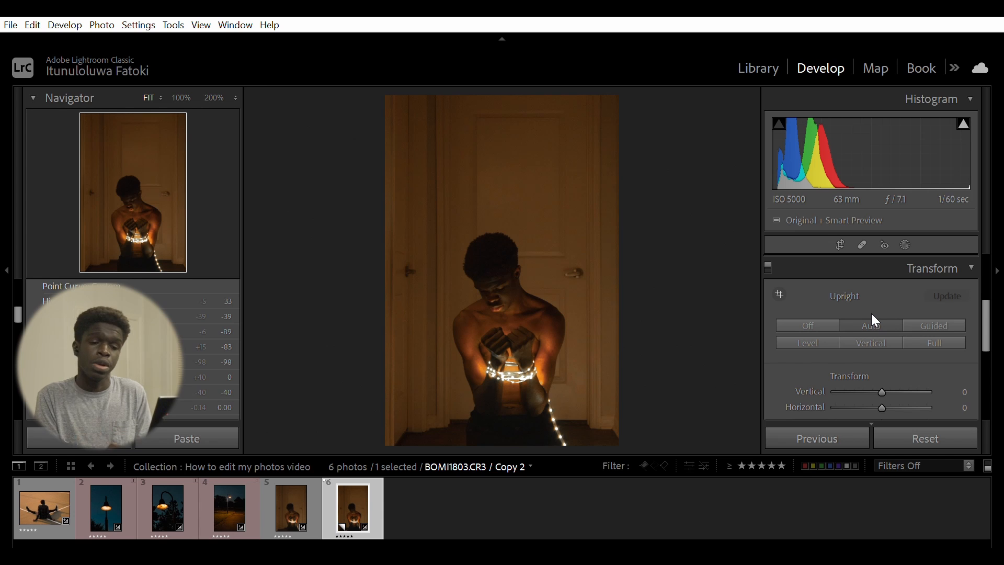
pyautogui.click(965, 261)
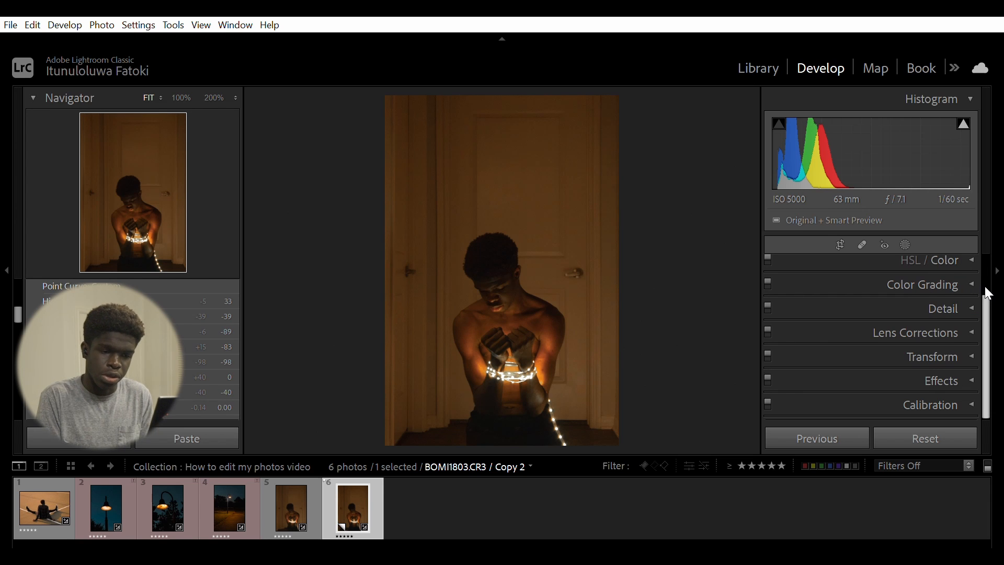
pyautogui.scroll(2, 985, 269)
pyautogui.click(969, 264)
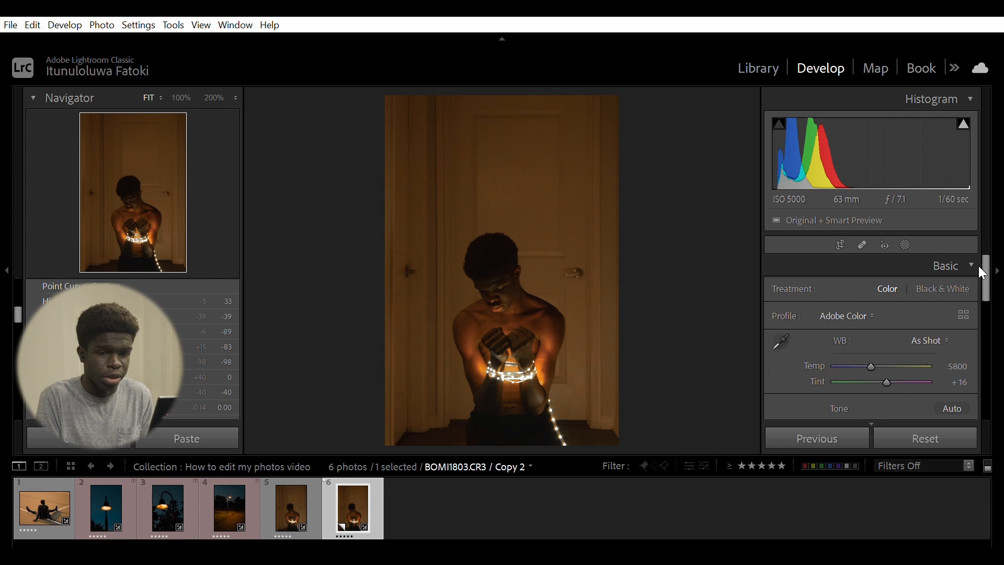
pyautogui.scroll(-2, 988, 271)
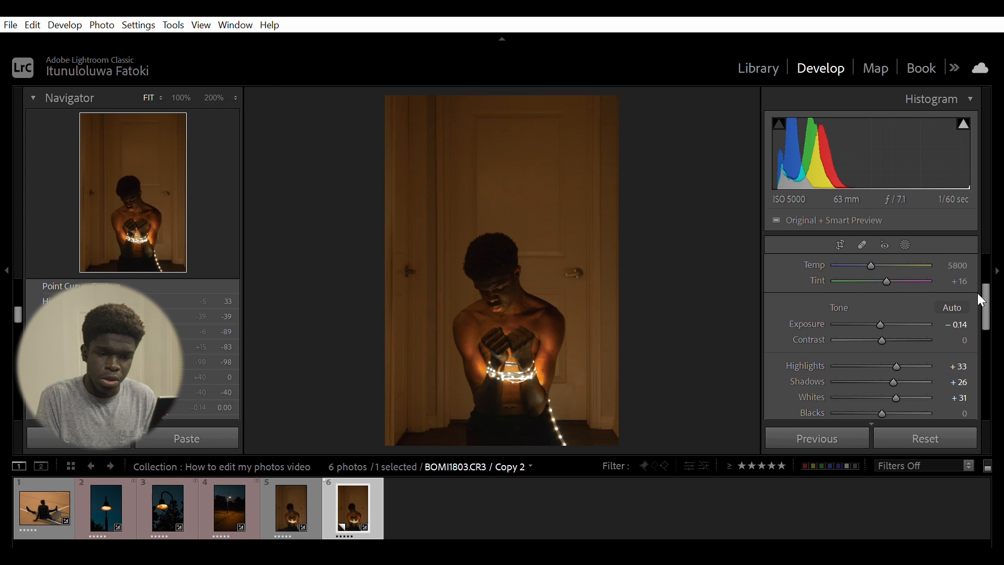
pyautogui.moveTo(897, 350); pyautogui.dragTo(907, 348)
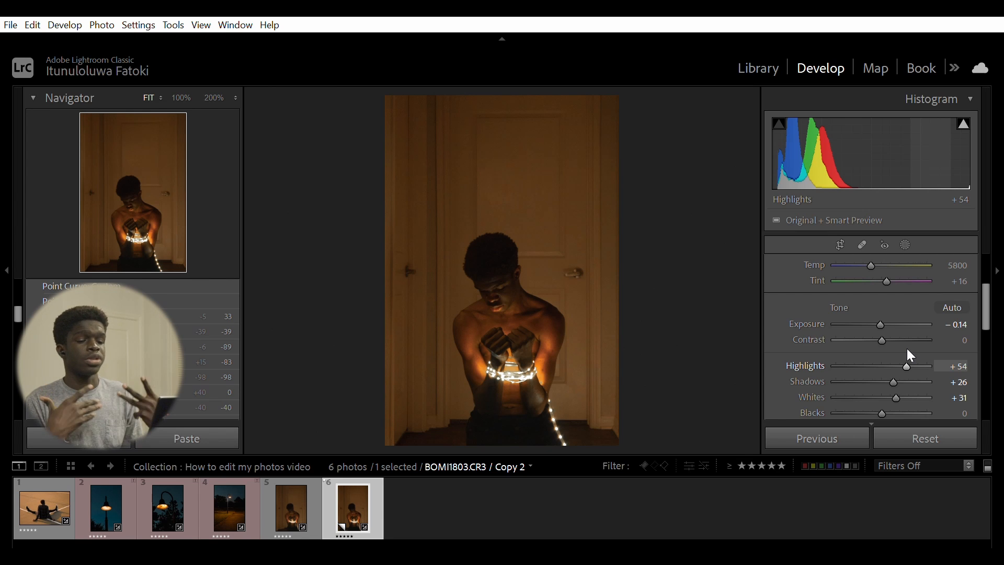
pyautogui.moveTo(906, 349); pyautogui.dragTo(910, 353)
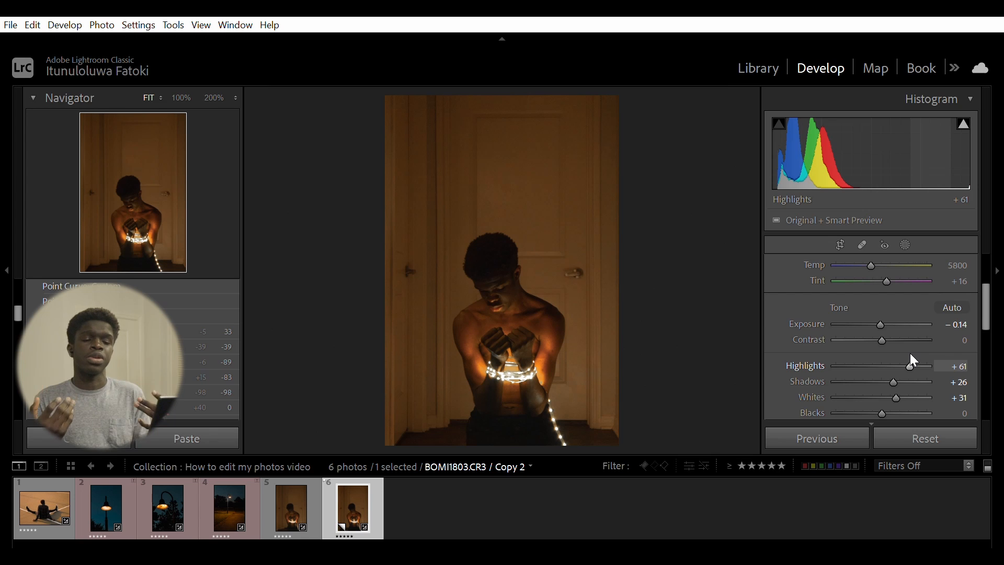
pyautogui.moveTo(911, 354); pyautogui.dragTo(910, 365)
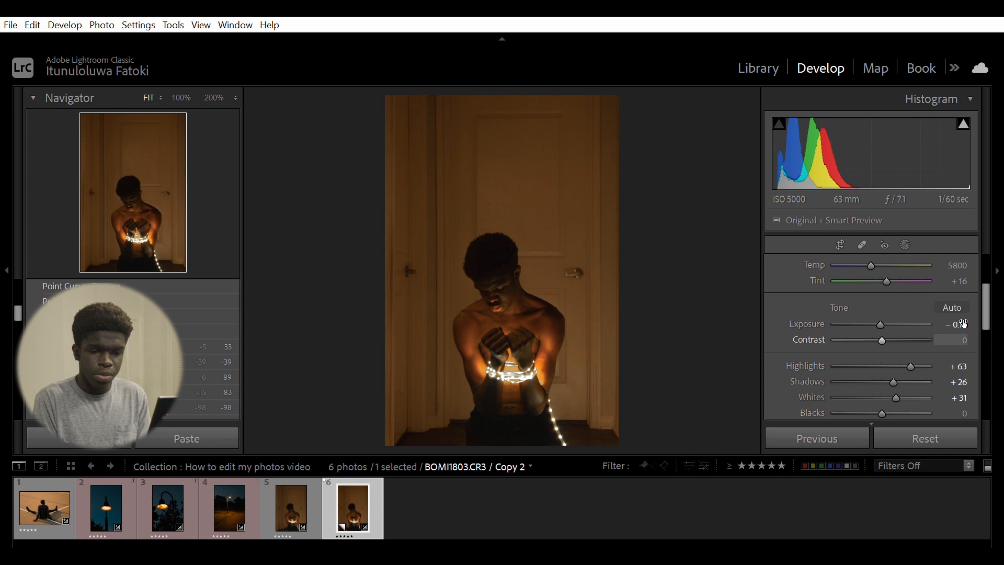
pyautogui.moveTo(879, 308); pyautogui.dragTo(877, 315)
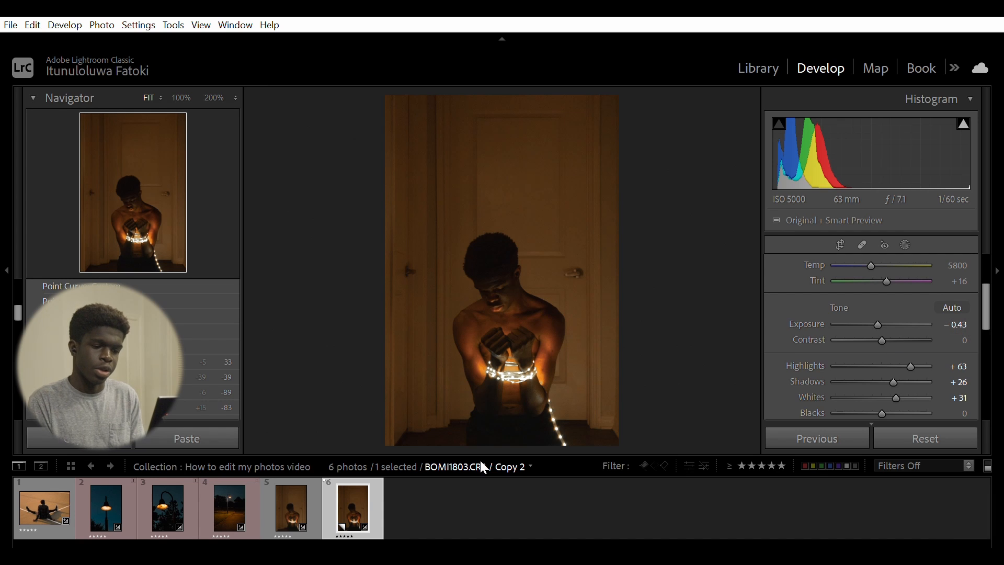
# - Flip between photo 5 and the edited copy in the filmstrip to compare the tone changes
pyautogui.click(307, 494)
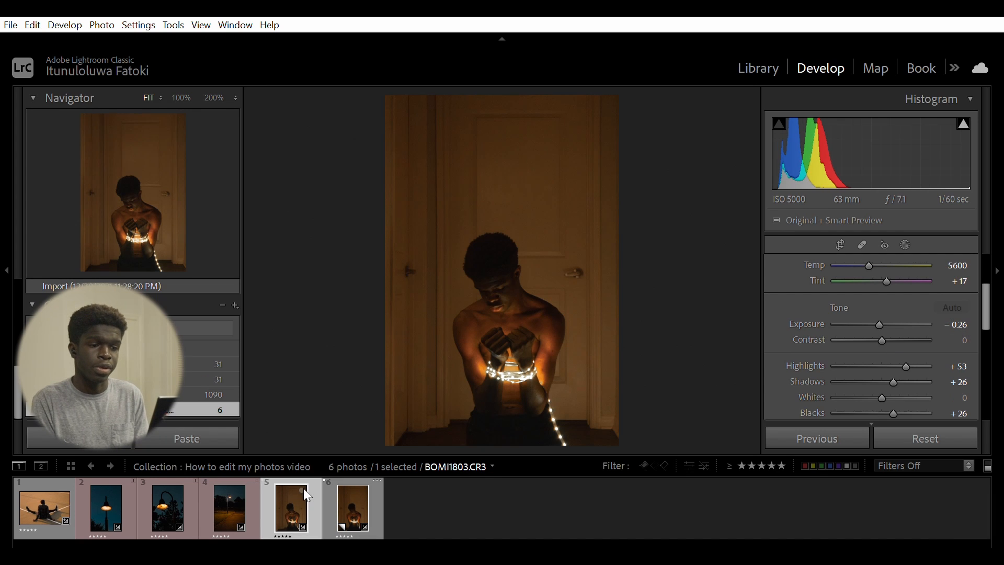
pyautogui.click(358, 494)
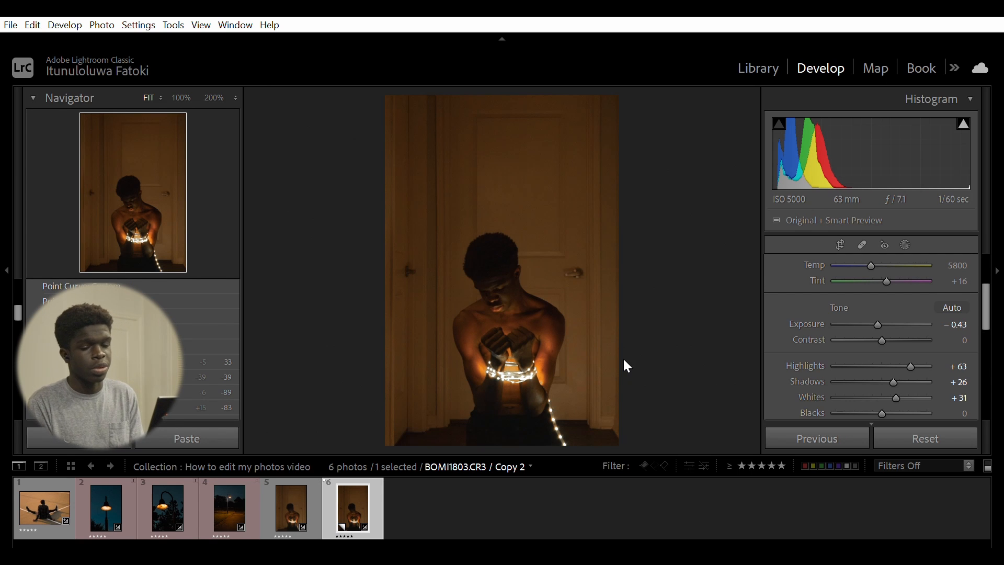
# - Switch to the Library module grid view
pyautogui.moveTo(984, 293); pyautogui.dragTo(980, 399)
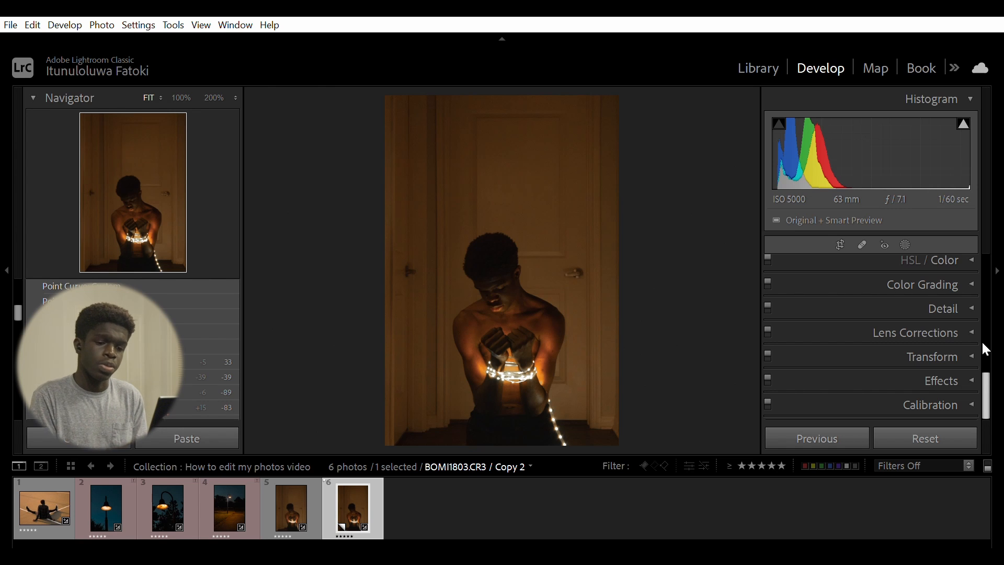
pyautogui.click(767, 62)
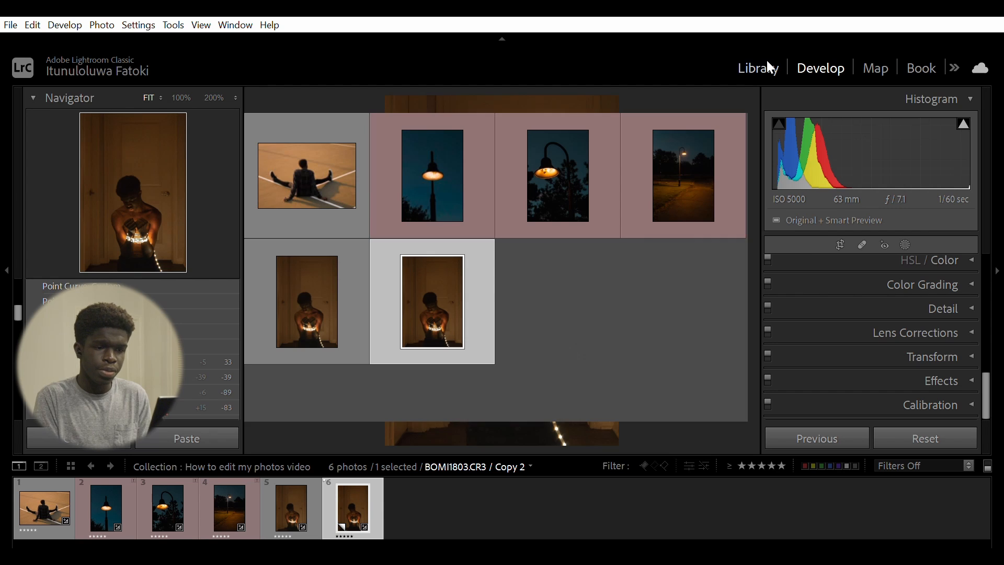